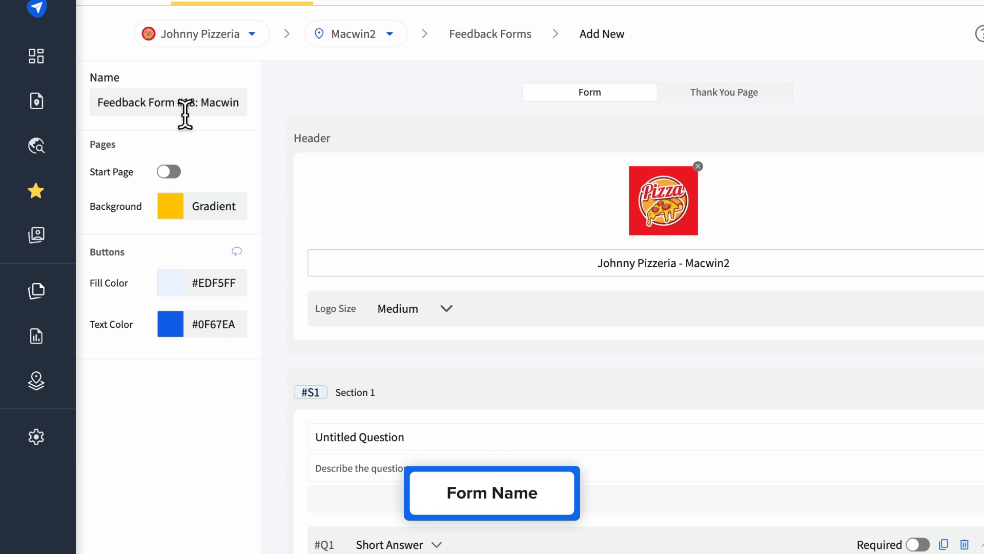
# Rename the form as "Feedback Form Johnny's pizzeria"
pyautogui.moveTo(184, 114); pyautogui.dragTo(257, 109)
pyautogui.write("Johnny's pizzeria")
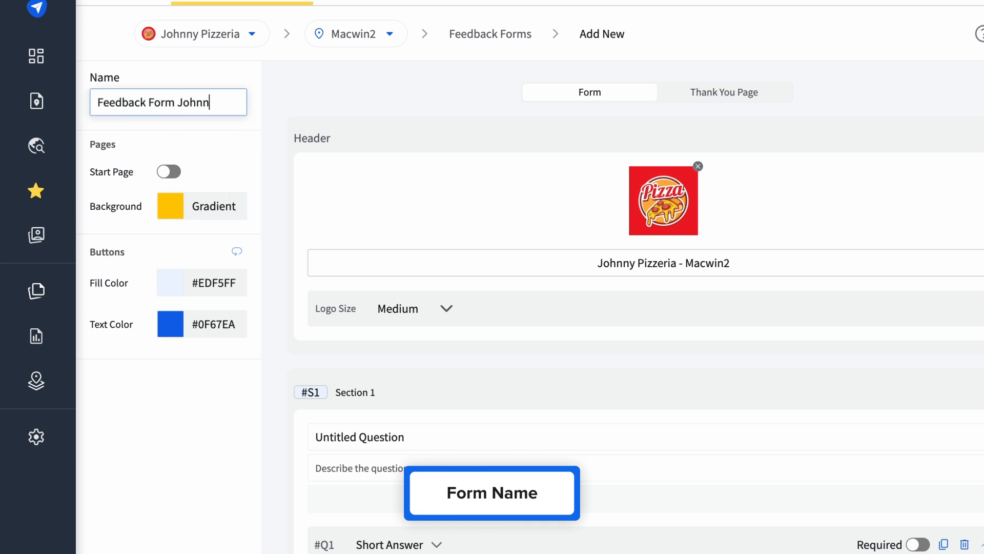
pyautogui.click(273, 168)
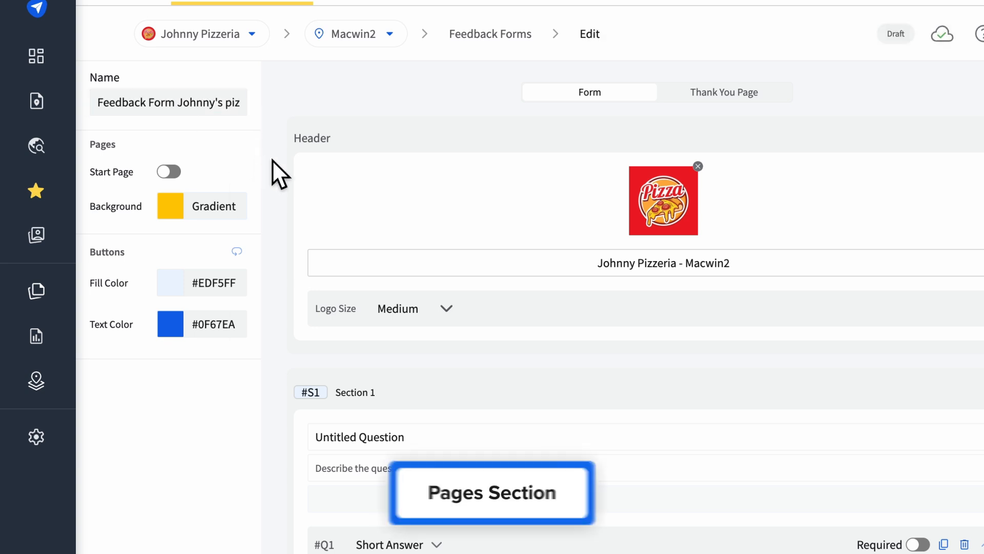
# Enable the start page for the feedback form
pyautogui.click(174, 172)
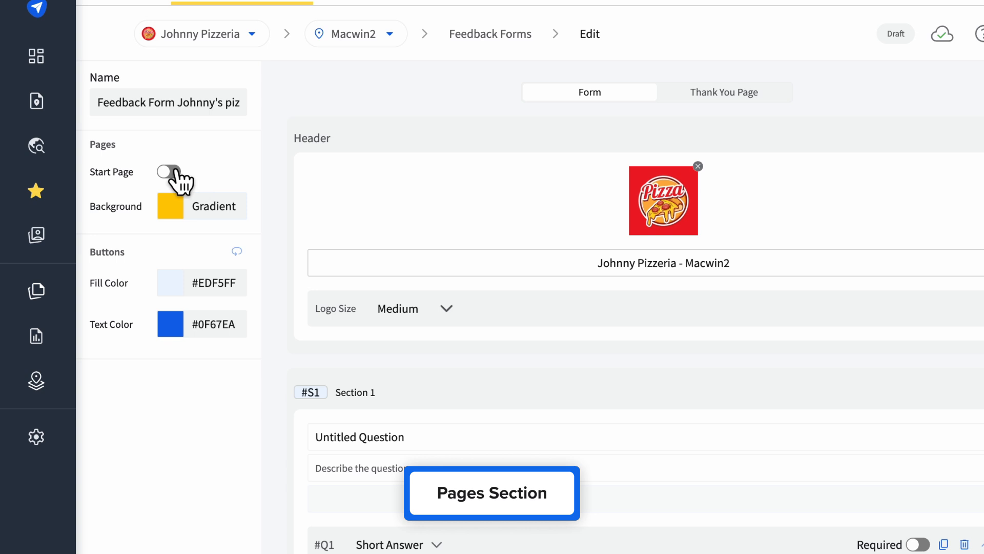
pyautogui.click(173, 172)
pyautogui.click(173, 171)
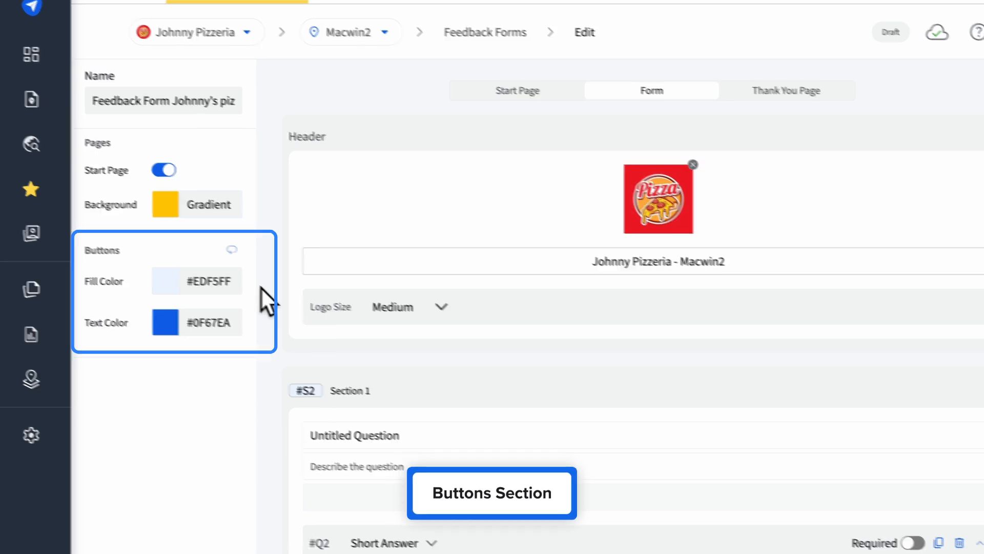
# Look through the Start Page, Form and Thank You Page layouts, and return to the Form page
pyautogui.click(341, 31)
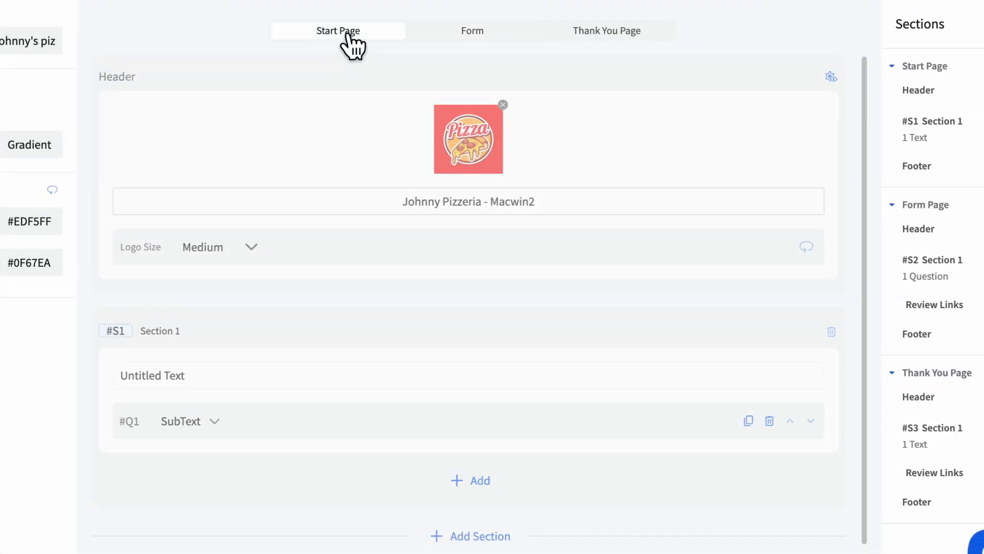
pyautogui.click(472, 31)
pyautogui.click(592, 35)
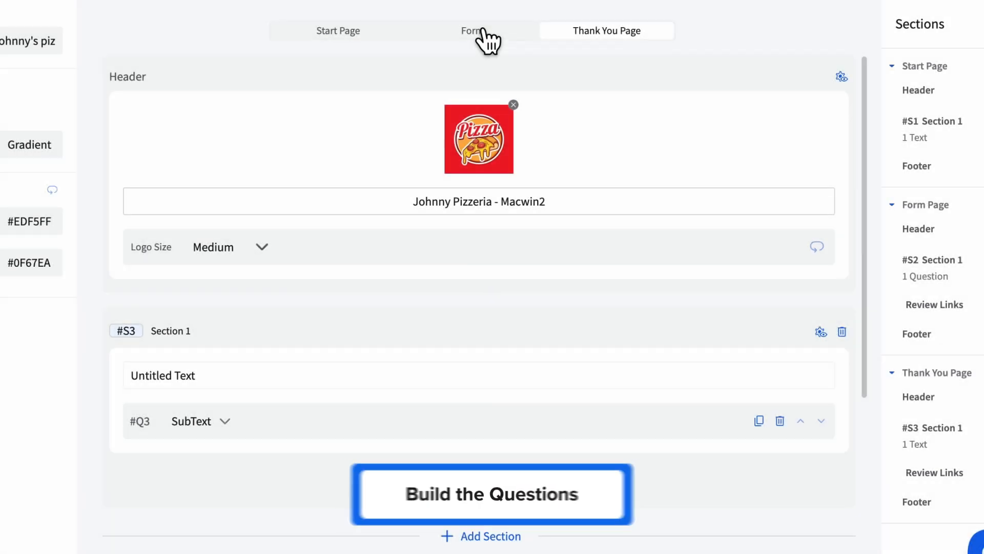
pyautogui.click(482, 32)
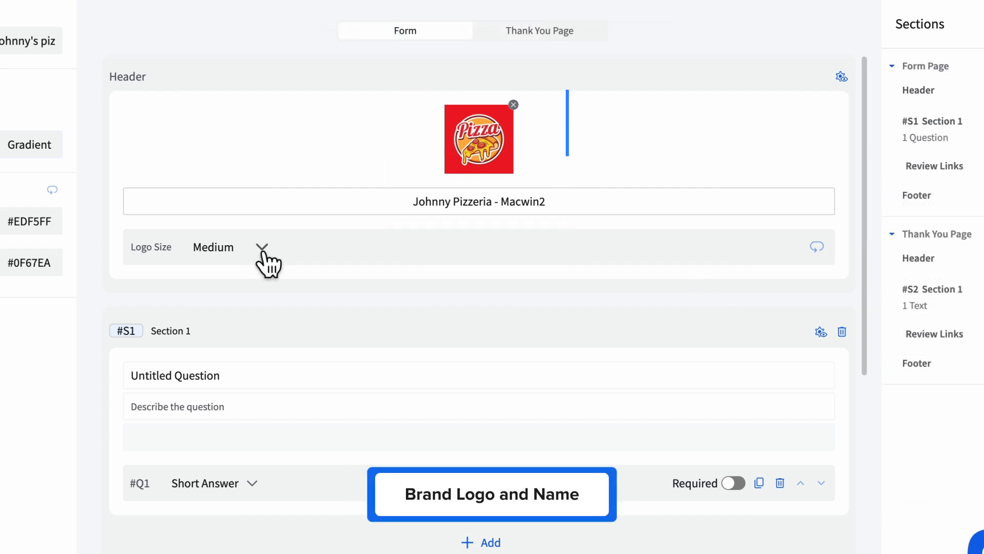
# Try the Small logo size in the form header, and set it back to Medium
pyautogui.click(262, 248)
pyautogui.click(257, 283)
pyautogui.click(262, 213)
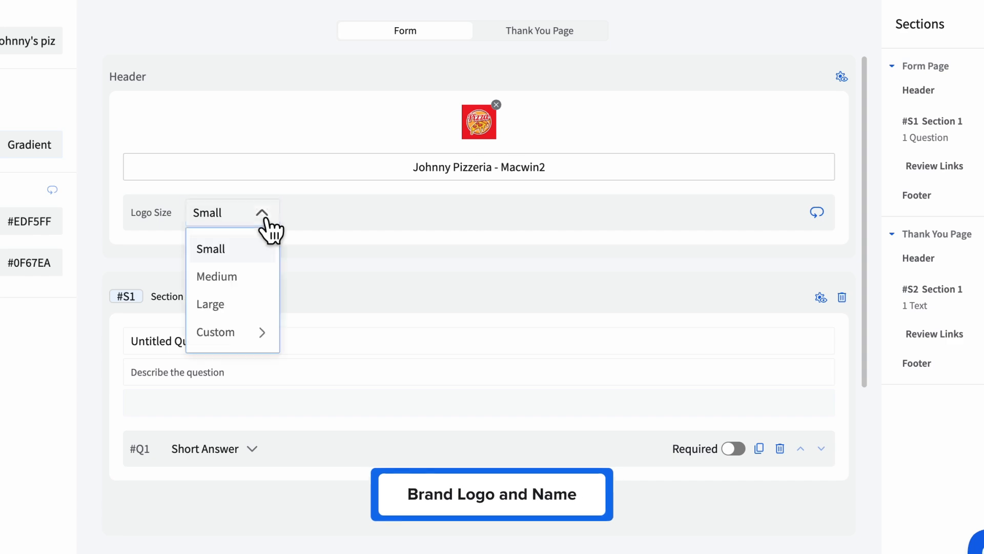
pyautogui.click(216, 277)
# Review the header's visibility options, leave Always Shown selected, and close the settings
pyautogui.click(841, 75)
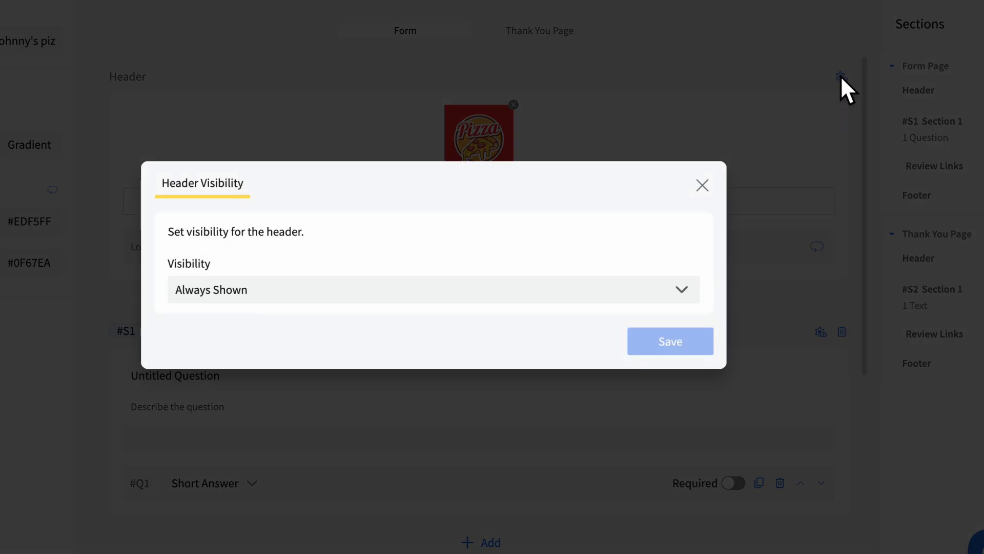
pyautogui.click(683, 298)
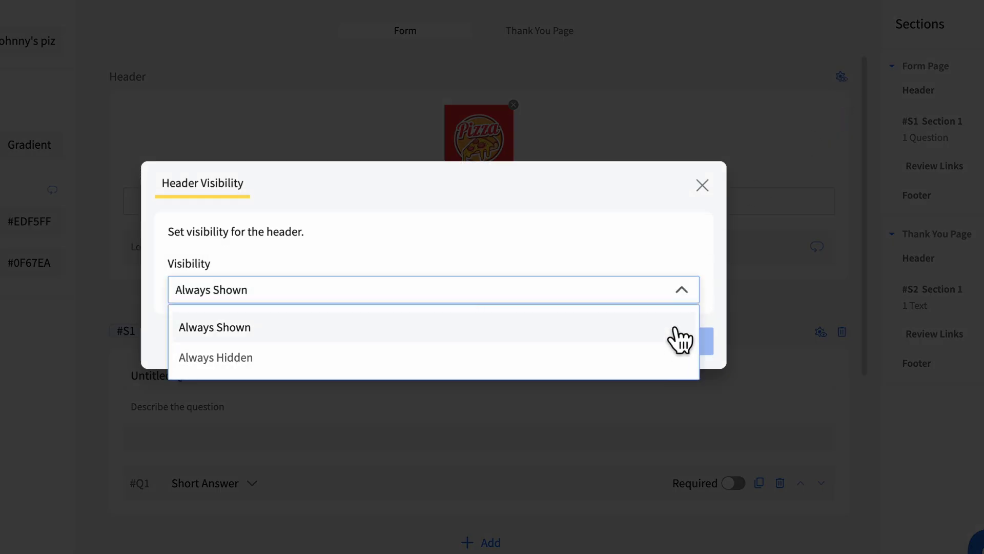
pyautogui.click(676, 327)
pyautogui.click(701, 187)
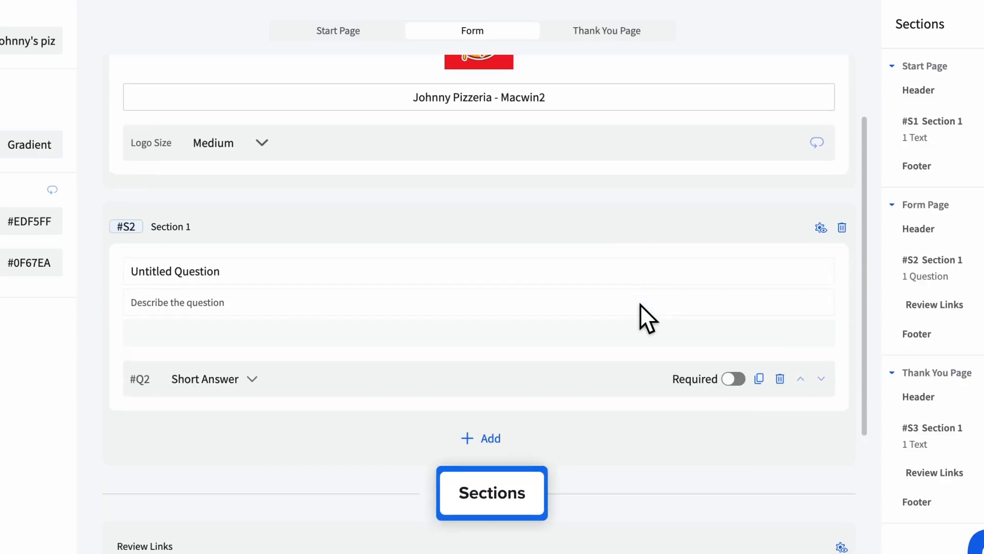
# Title the first form question "What's your name?" and describe it as "So we know who this feedback is coming from."
pyautogui.moveTo(222, 271); pyautogui.dragTo(184, 271)
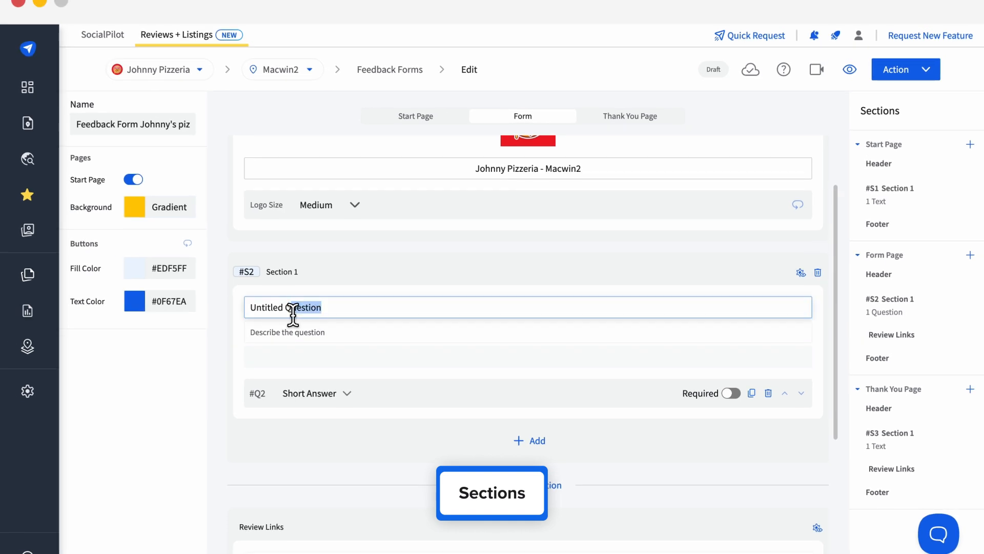
pyautogui.moveTo(293, 314); pyautogui.dragTo(234, 334)
pyautogui.write("What's your name?")
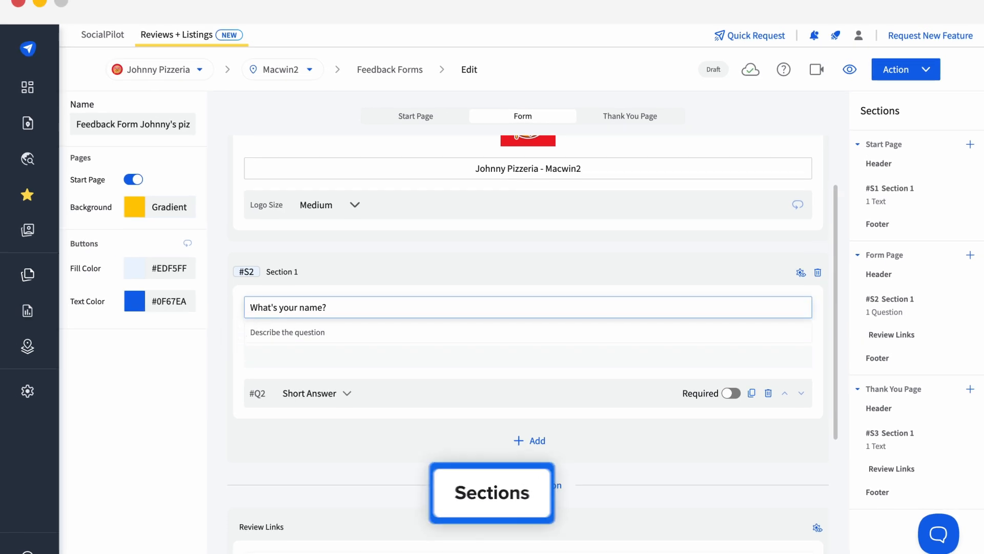
pyautogui.click(325, 332)
pyautogui.write('So we know who this feedback is coming from.')
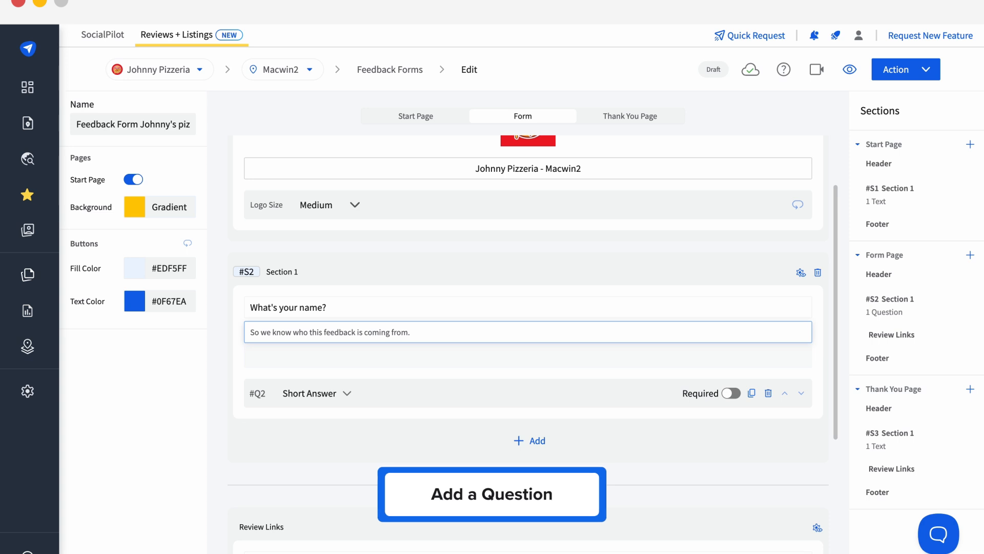
# Look through the available question types and change the first form question to Reviewer's Name
pyautogui.click(347, 394)
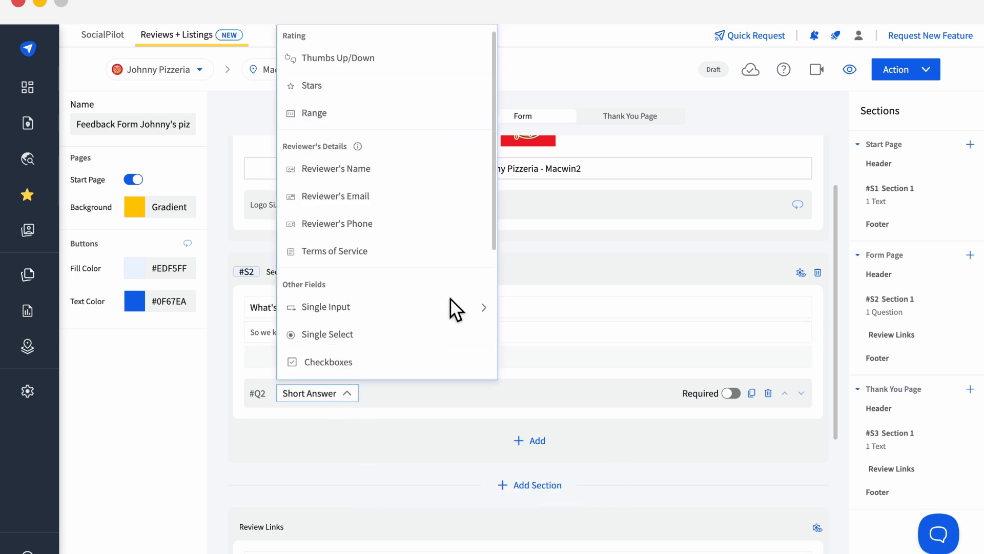
pyautogui.moveTo(451, 310)
pyautogui.scroll(-5, 451, 325)
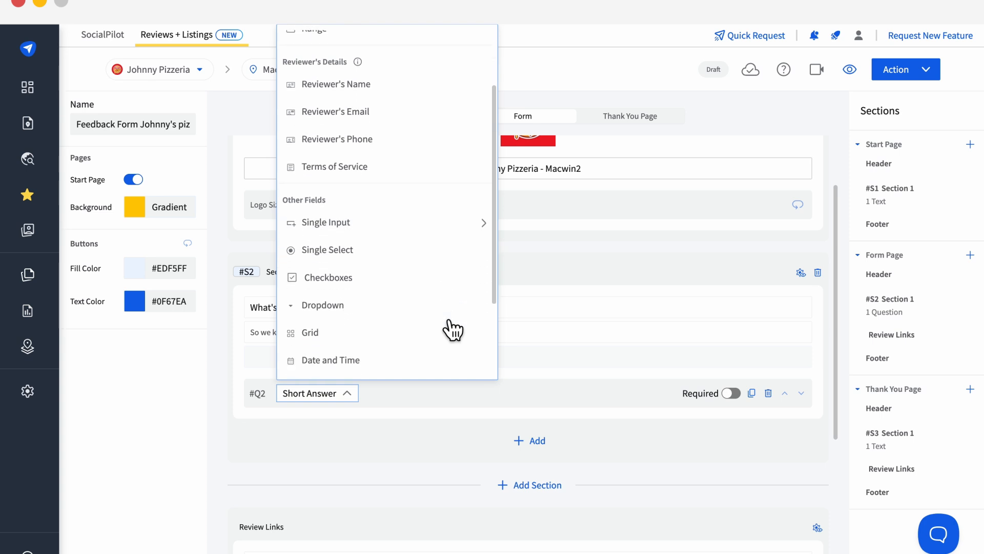
pyautogui.scroll(4, 451, 330)
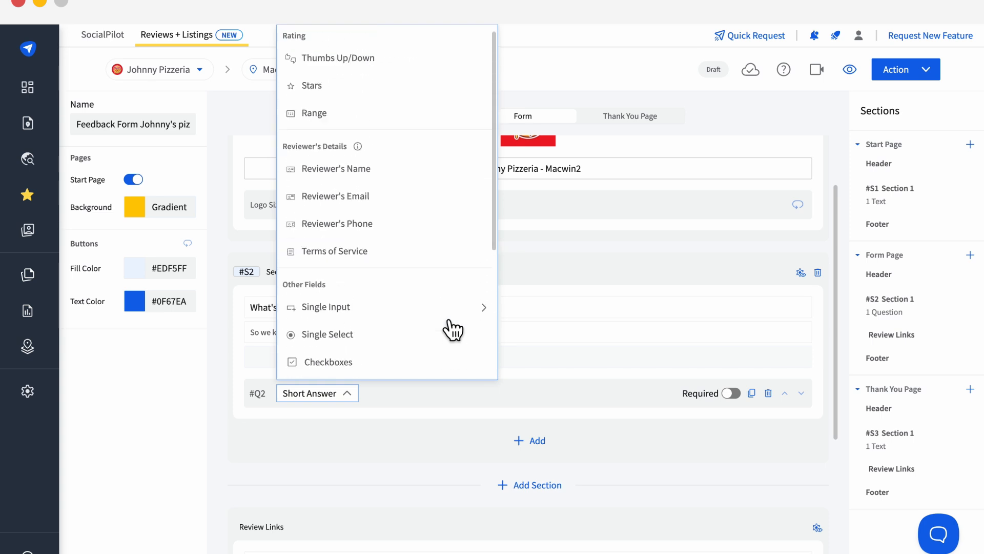
pyautogui.click(440, 169)
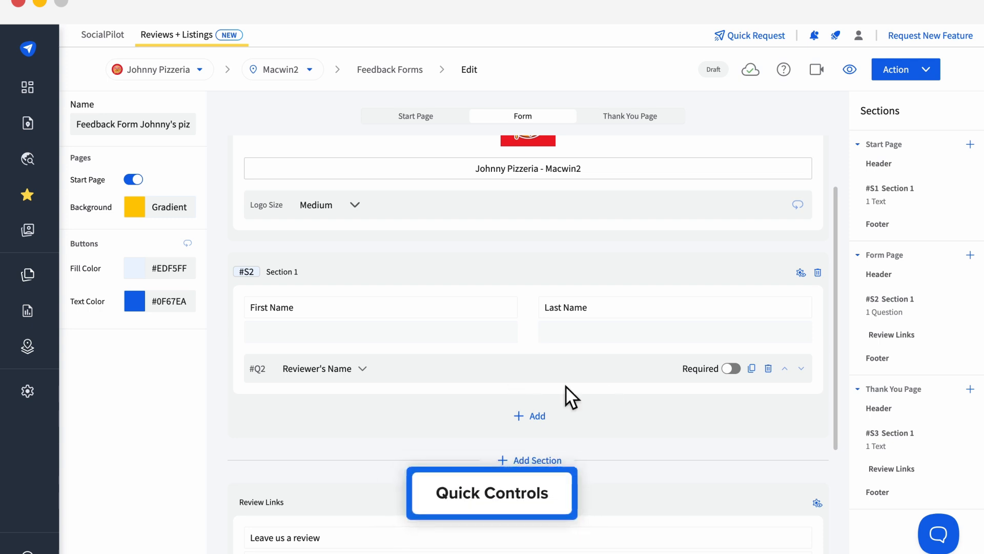
# Duplicate the Reviewer's Name question and delete the copy
pyautogui.click(751, 368)
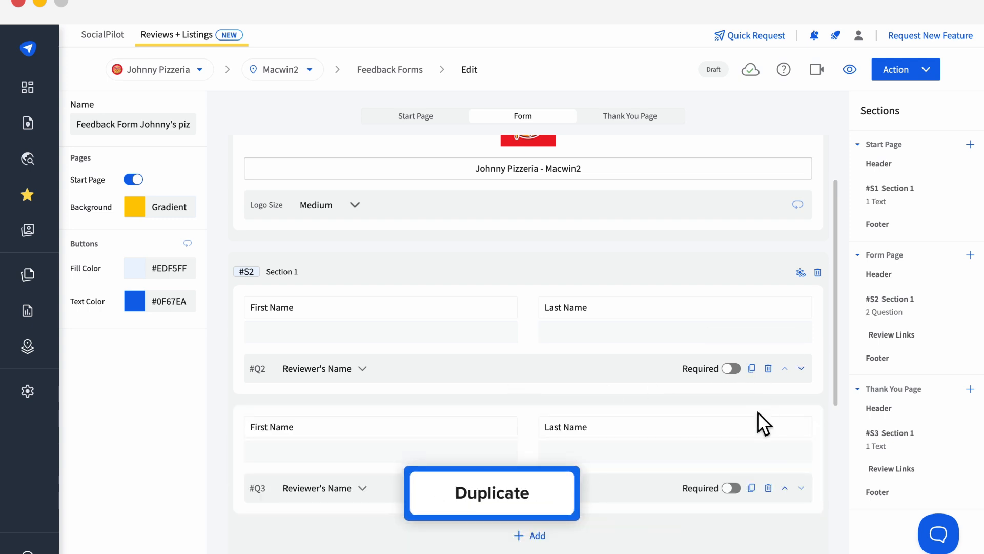
pyautogui.click(768, 487)
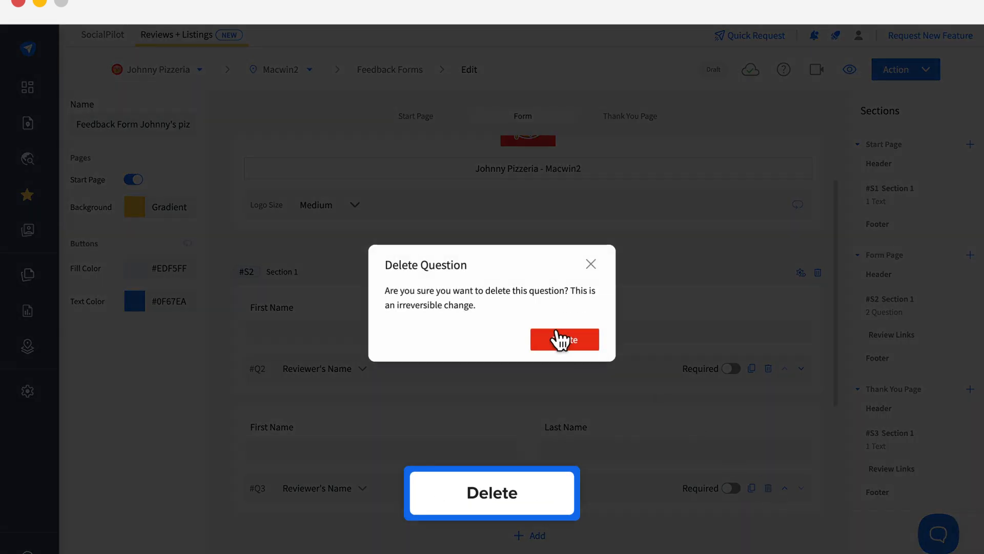
pyautogui.click(558, 337)
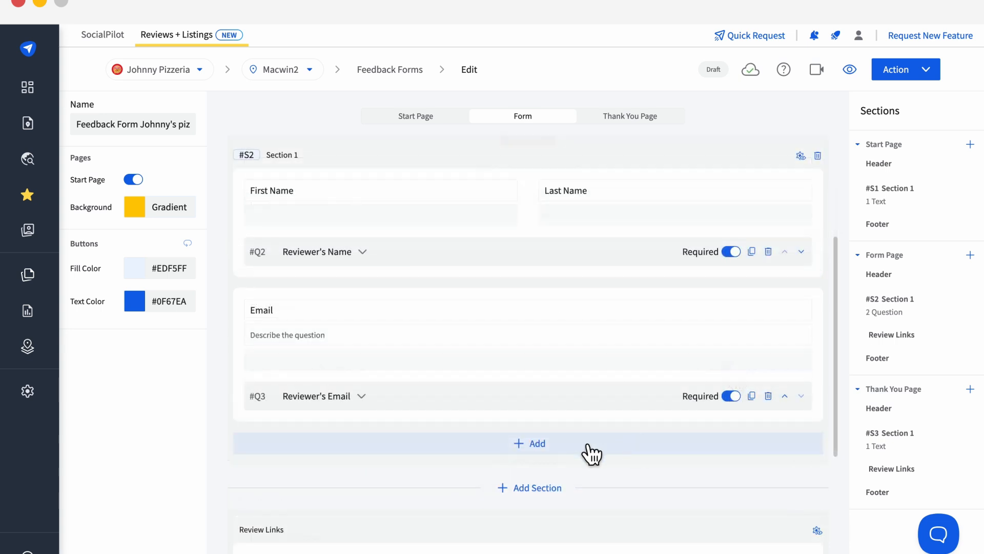
# Add a Stars rating question below the Reviewer's Email question in Section 1
pyautogui.click(553, 445)
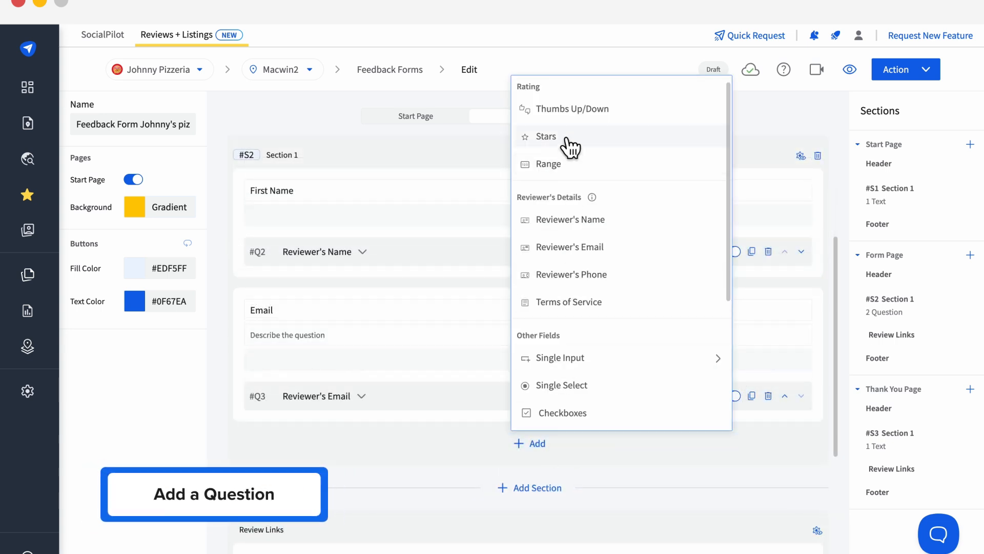
pyautogui.click(546, 136)
pyautogui.scroll(-4, 406, 435)
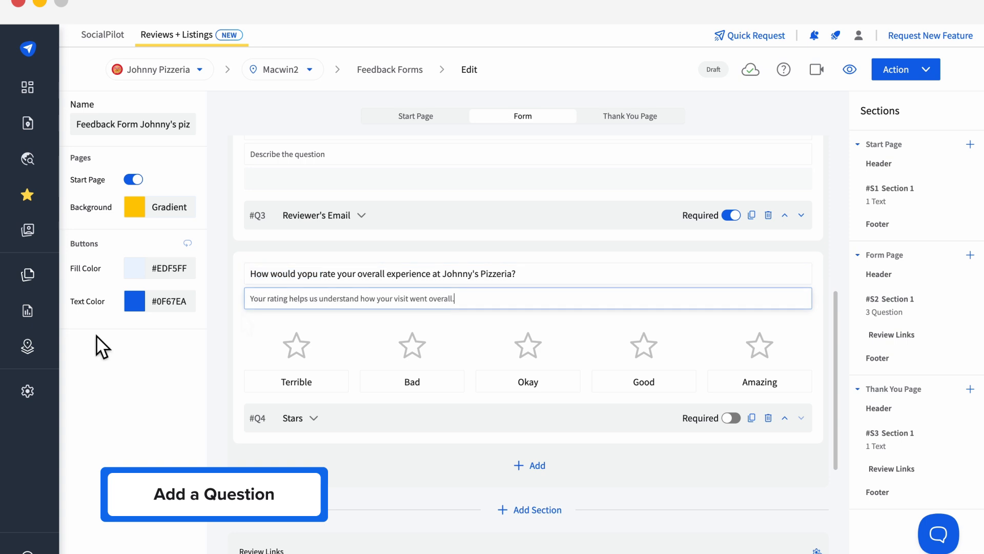
# Add a second section to the form page below Section 1
pyautogui.click(533, 512)
pyautogui.scroll(-4, 532, 520)
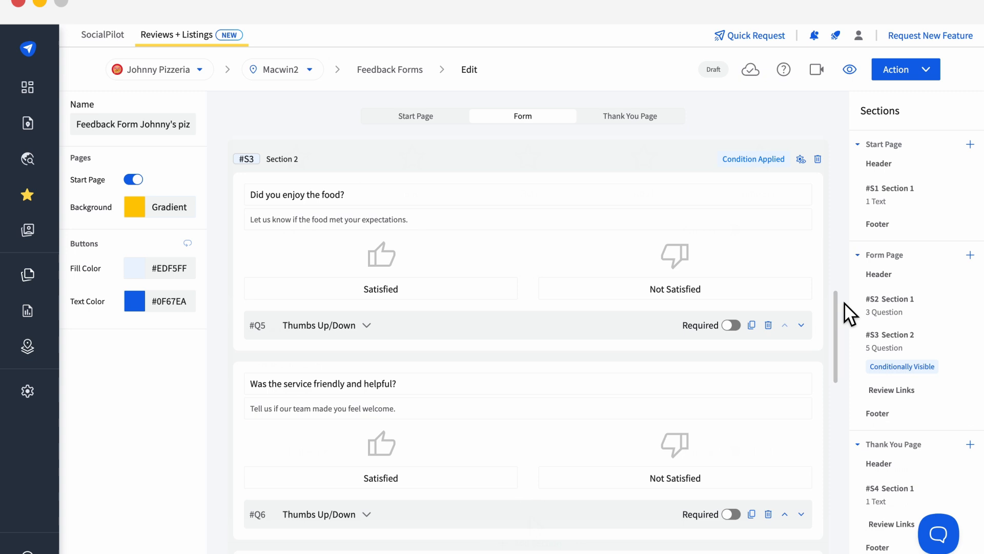
# Look through the thumbs up/down questions of Section 2 and go to the form page's Review Links block
pyautogui.scroll(-6, 844, 303)
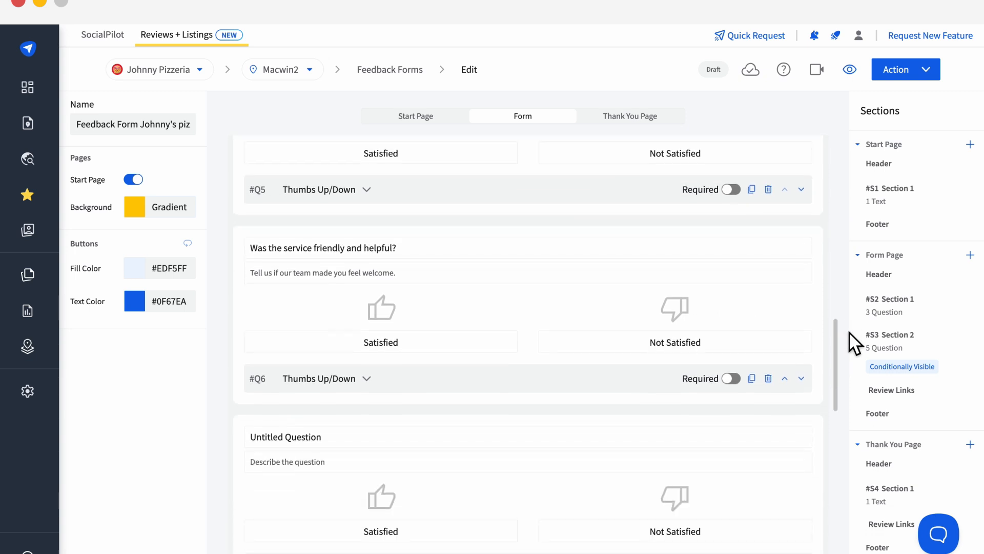
pyautogui.scroll(-2, 857, 382)
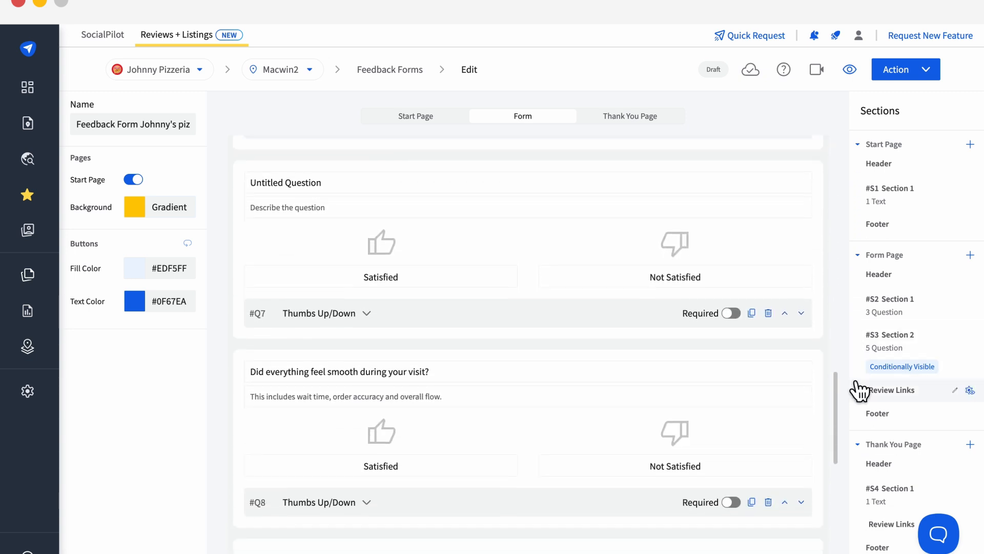
pyautogui.click(872, 391)
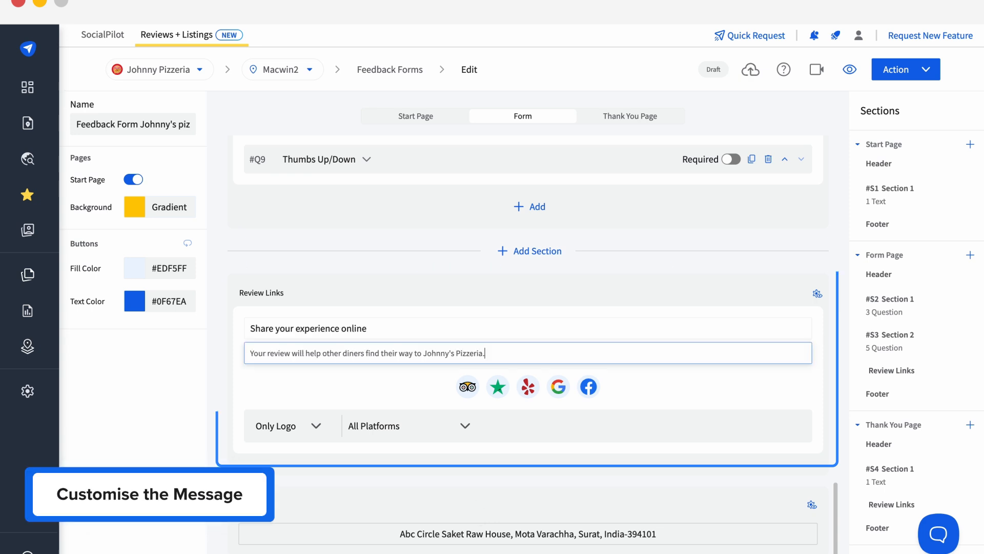
# Check the review link platform choices, try the Button style for the links, and switch back to Only Logo
pyautogui.click(463, 425)
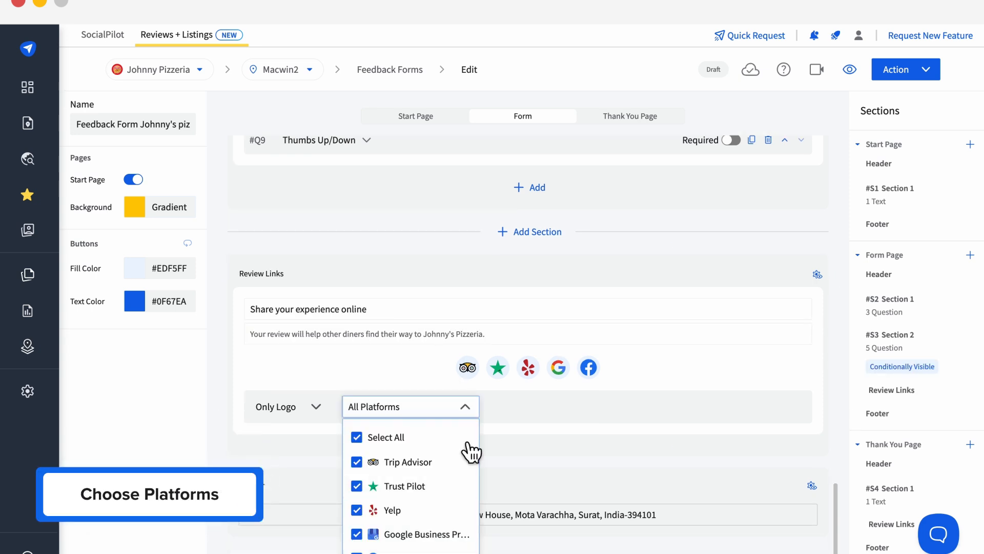
pyautogui.click(316, 408)
pyautogui.click(299, 456)
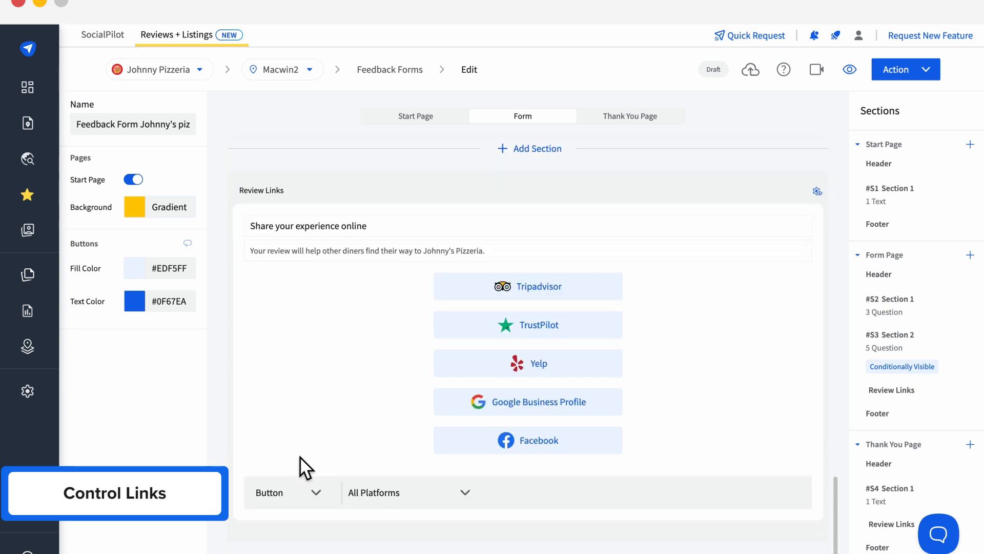
pyautogui.click(316, 493)
pyautogui.click(302, 480)
pyautogui.moveTo(399, 535); pyautogui.dragTo(703, 450)
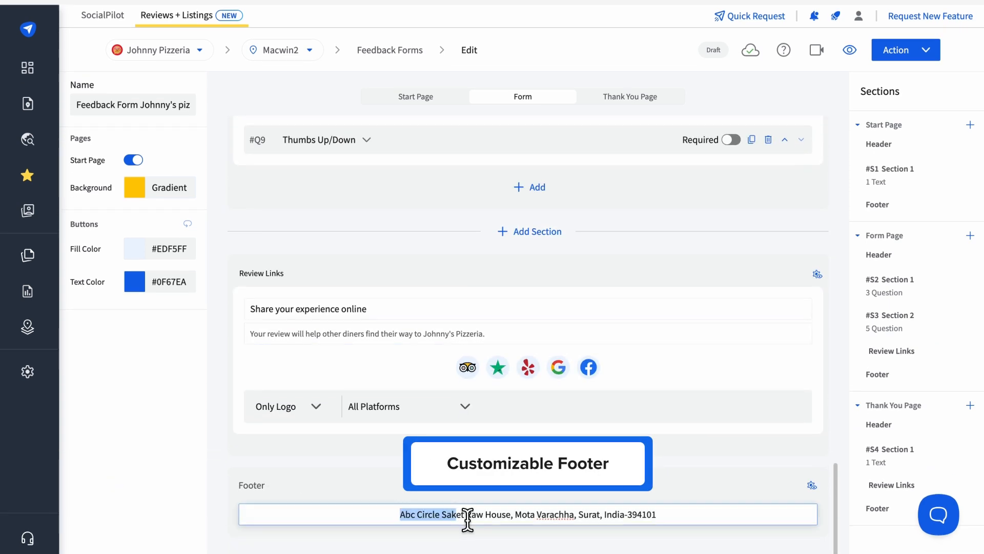
pyautogui.write('www.johnnyspizzeria.com')
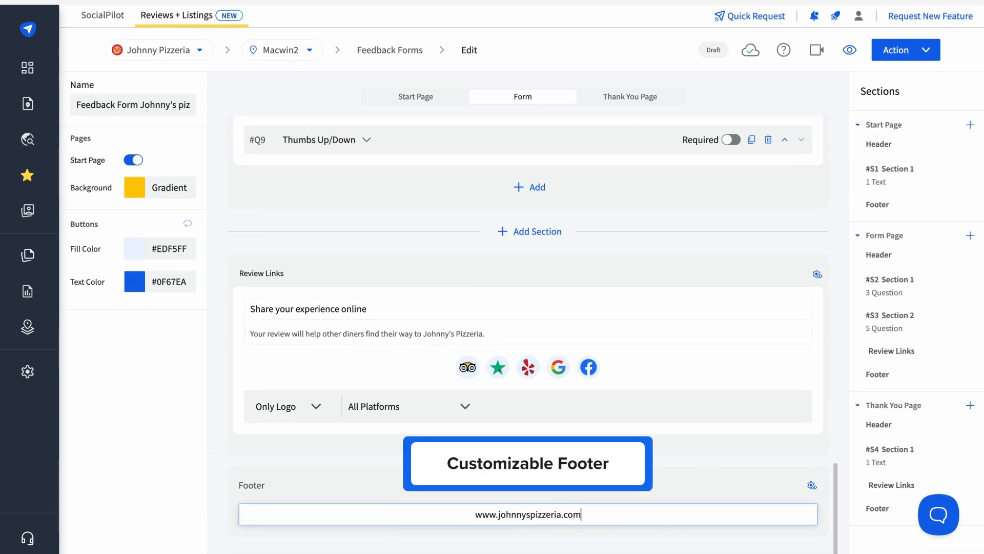
pyautogui.click(765, 460)
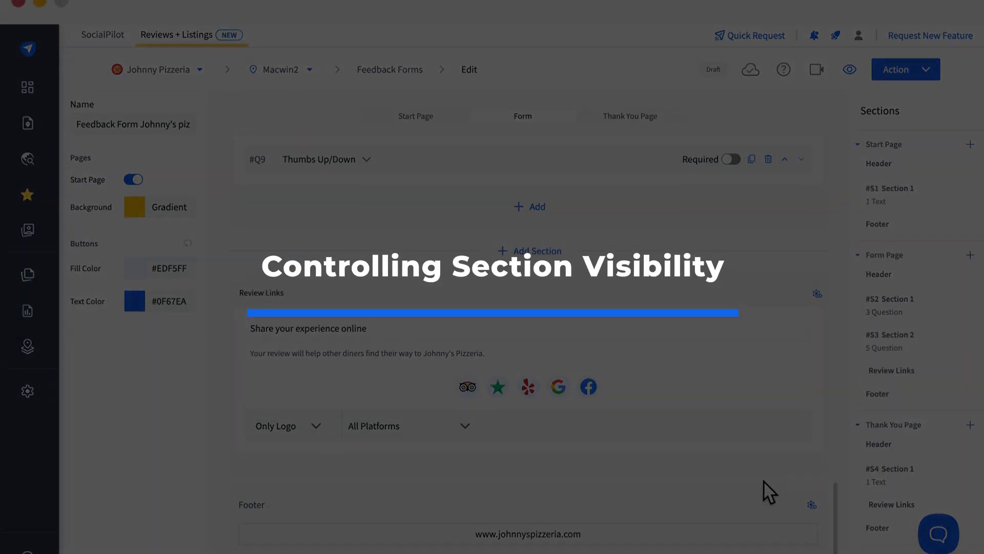
# Set the conditional visibility of the form page's Section 2 to "Shown Only if" and add a first condition
pyautogui.scroll(7, 777, 460)
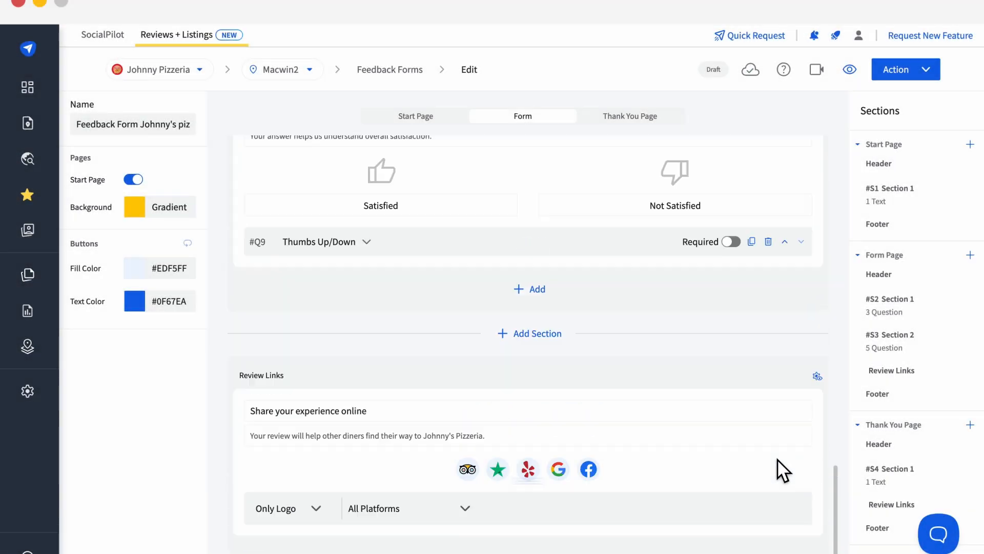
pyautogui.scroll(5, 777, 460)
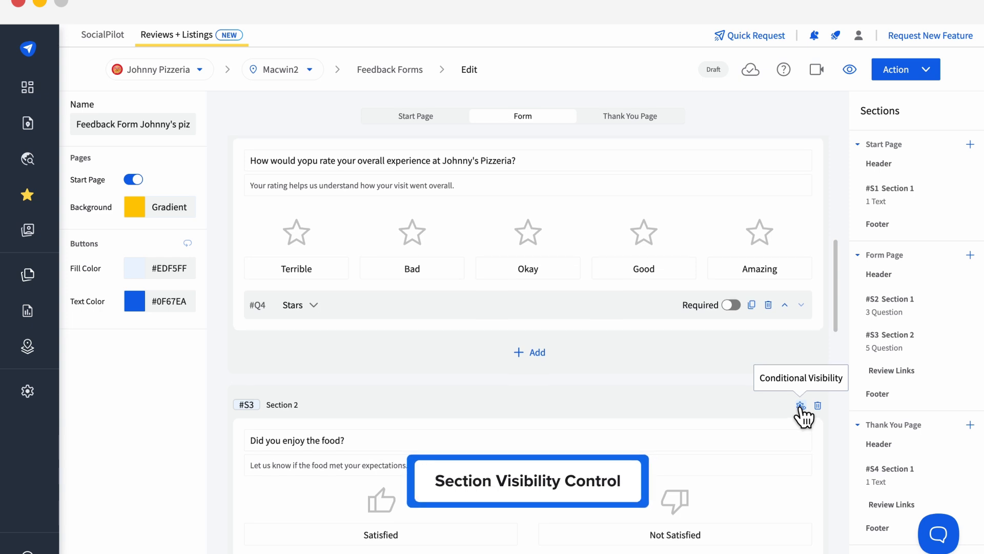
pyautogui.click(800, 406)
pyautogui.click(687, 324)
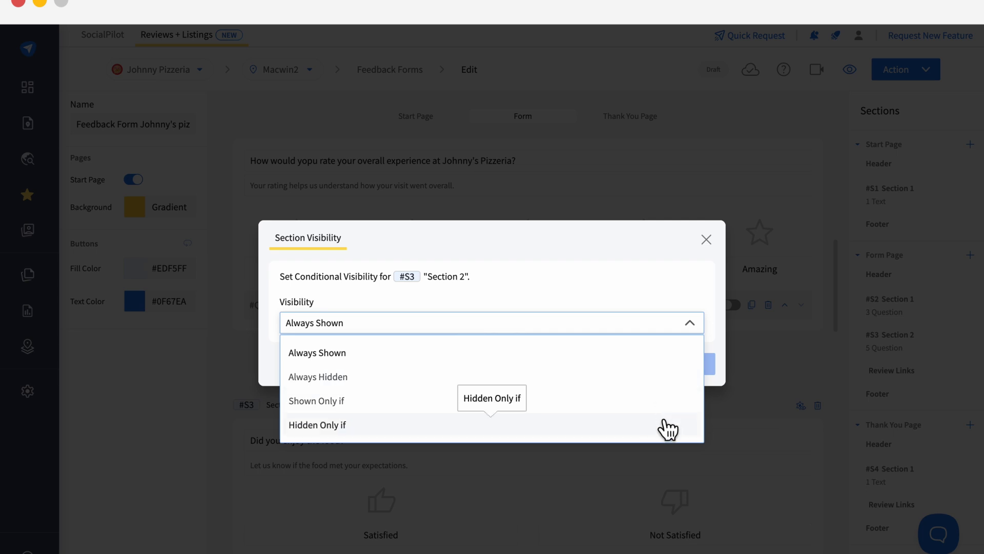
pyautogui.click(652, 400)
pyautogui.click(495, 348)
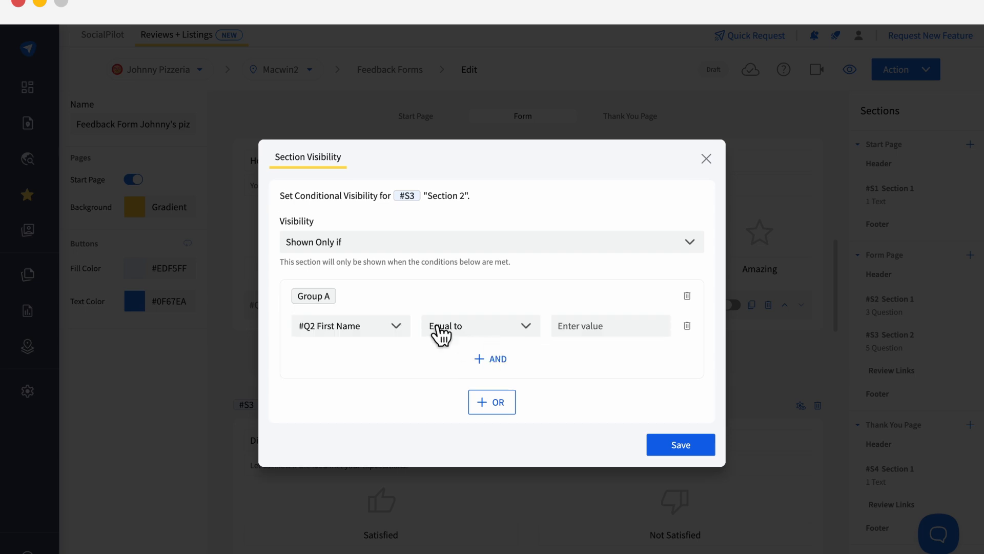
# Make Section 2 show only if the #Q4 overall experience rating is Less than Good, and save the condition
pyautogui.click(396, 326)
pyautogui.click(380, 429)
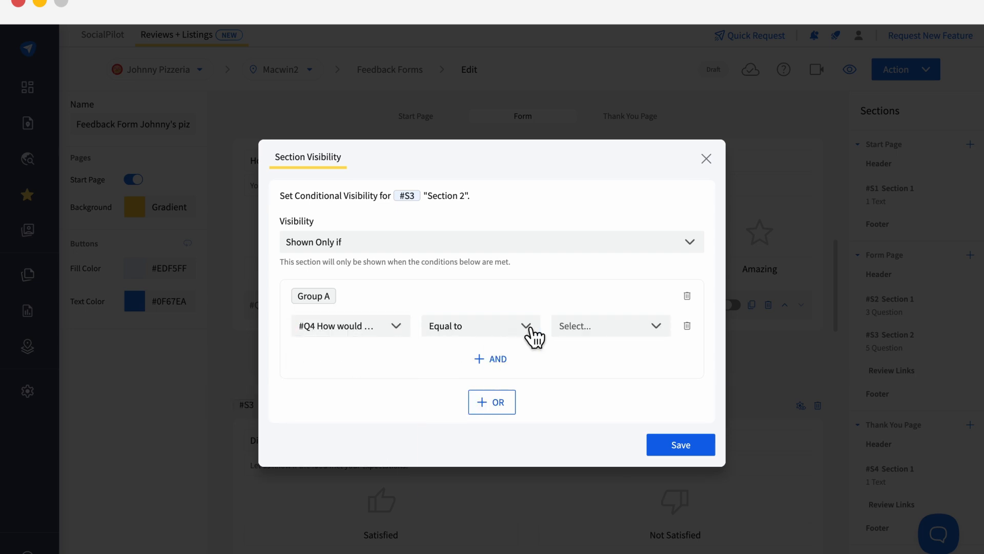
pyautogui.click(527, 328)
pyautogui.click(515, 429)
pyautogui.click(655, 326)
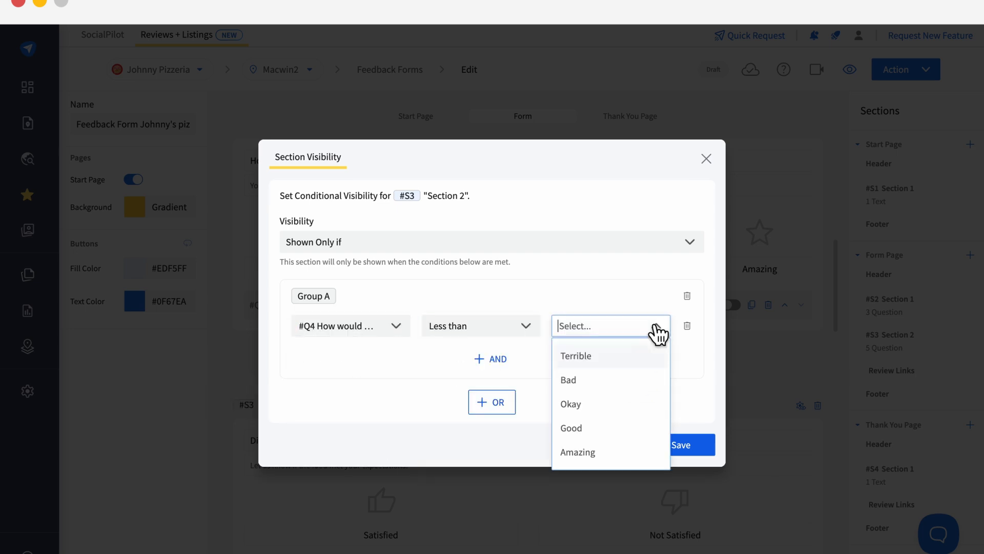
pyautogui.click(622, 429)
pyautogui.click(667, 439)
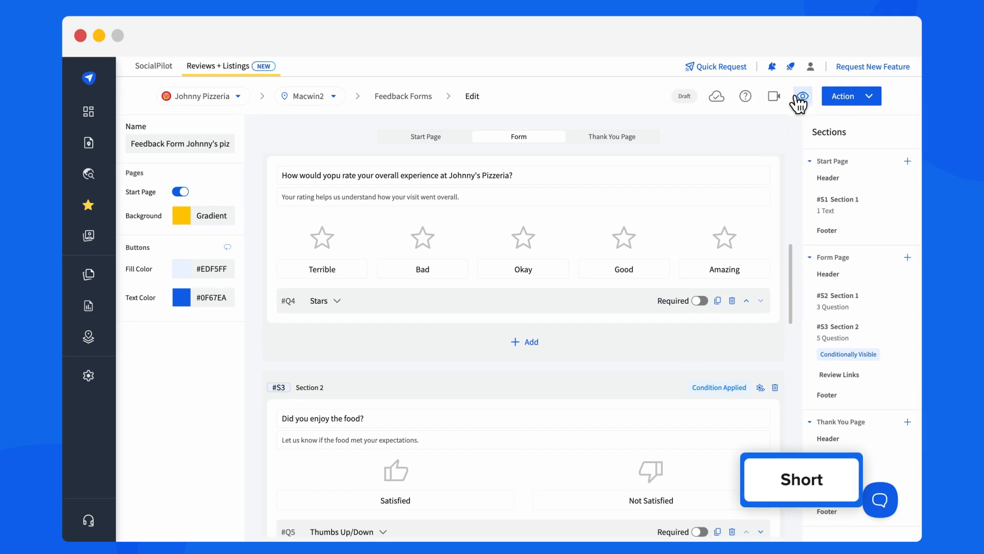
# Preview the form and test Section 2's condition by rating the overall experience Okay and Good
pyautogui.click(801, 97)
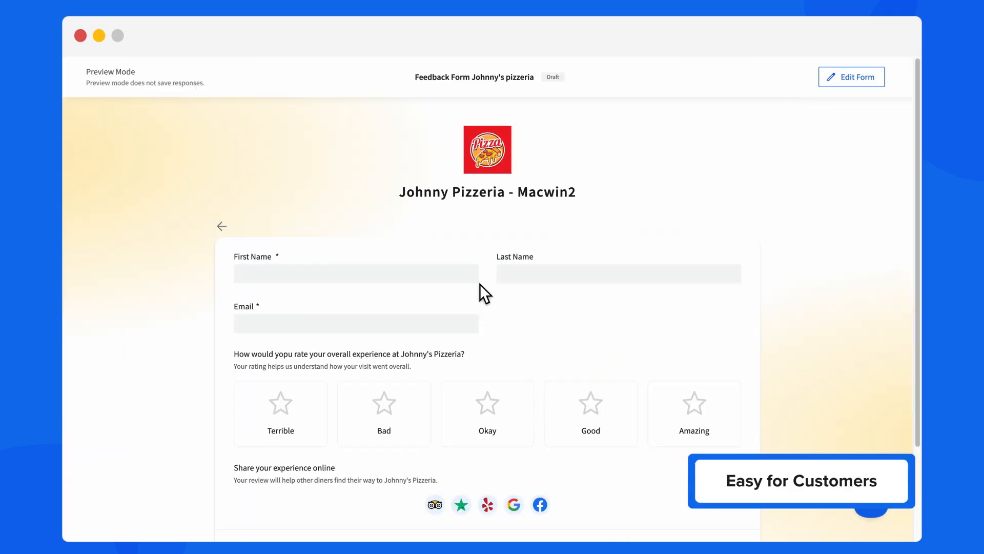
pyautogui.click(499, 413)
pyautogui.scroll(-8, 500, 410)
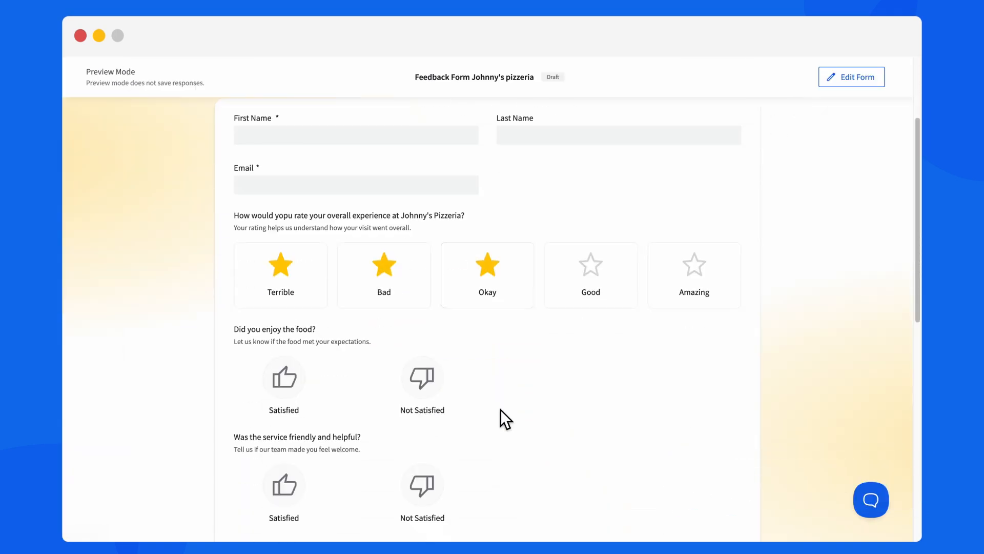
pyautogui.scroll(-4, 500, 415)
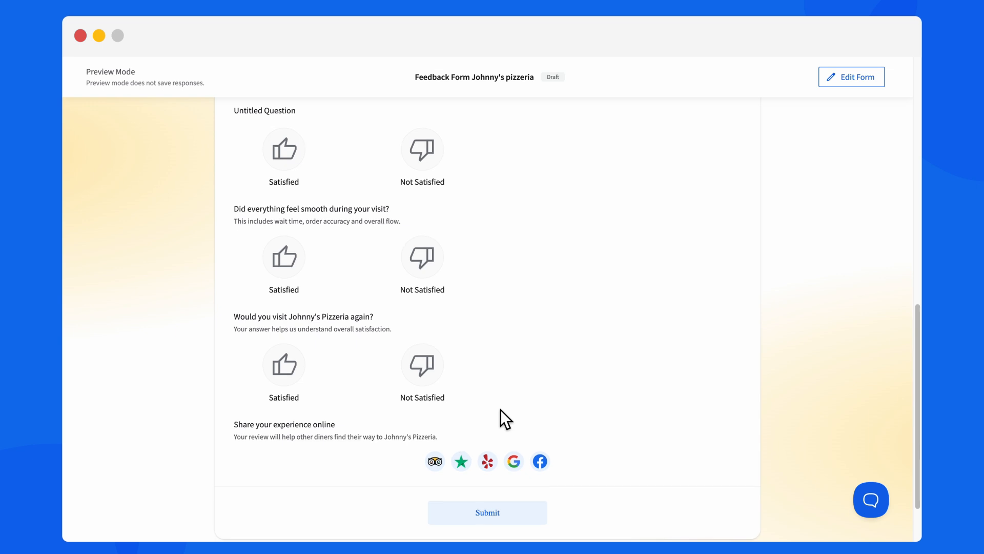
pyautogui.scroll(15, 500, 415)
pyautogui.click(604, 410)
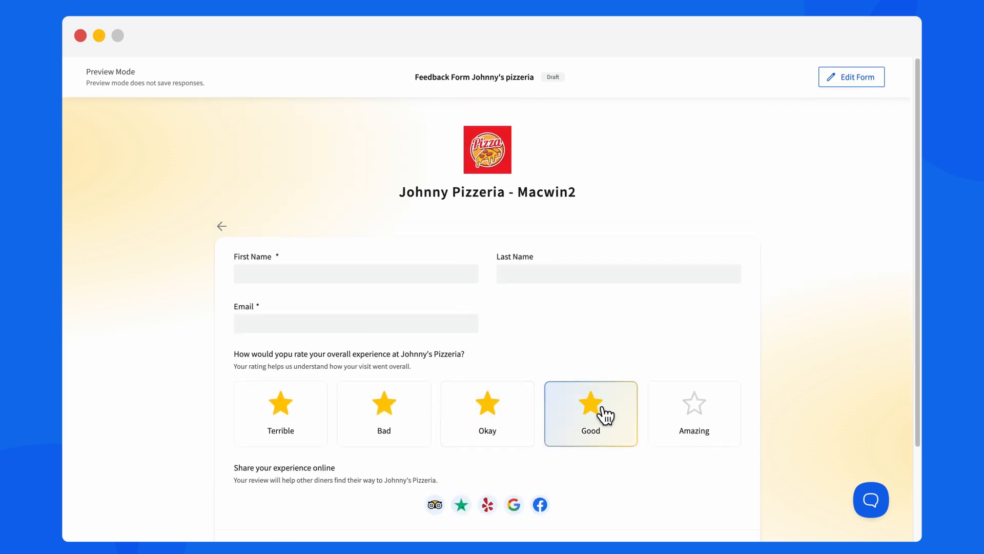
pyautogui.scroll(-3, 602, 412)
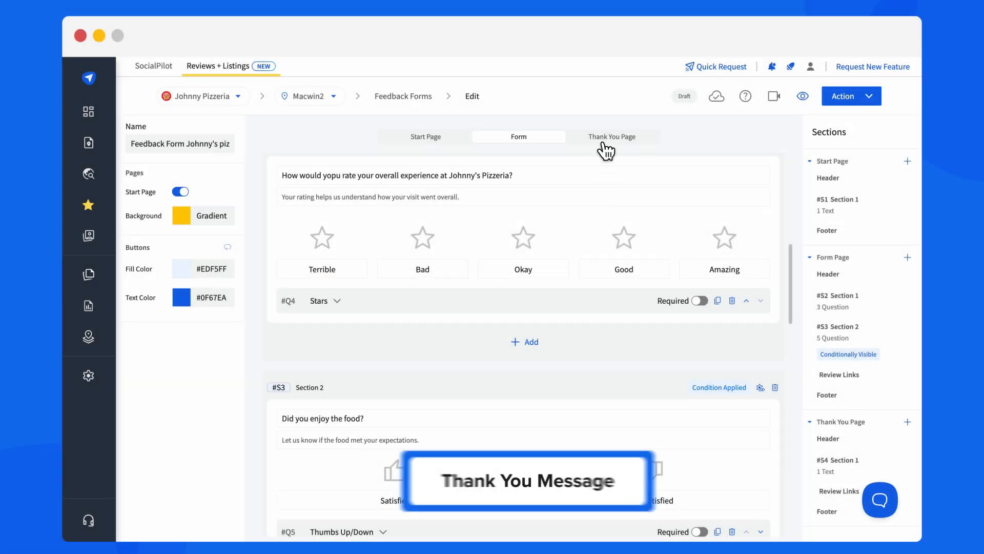
# On the Thank You Page, change Section 1's text to a Heading and add a Paragraph below it
pyautogui.click(602, 138)
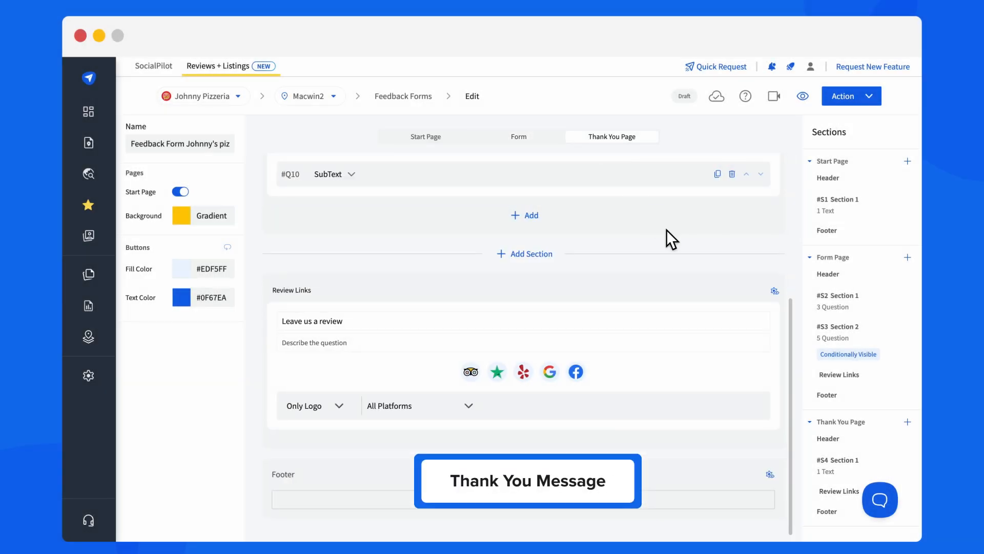
pyautogui.scroll(5, 667, 230)
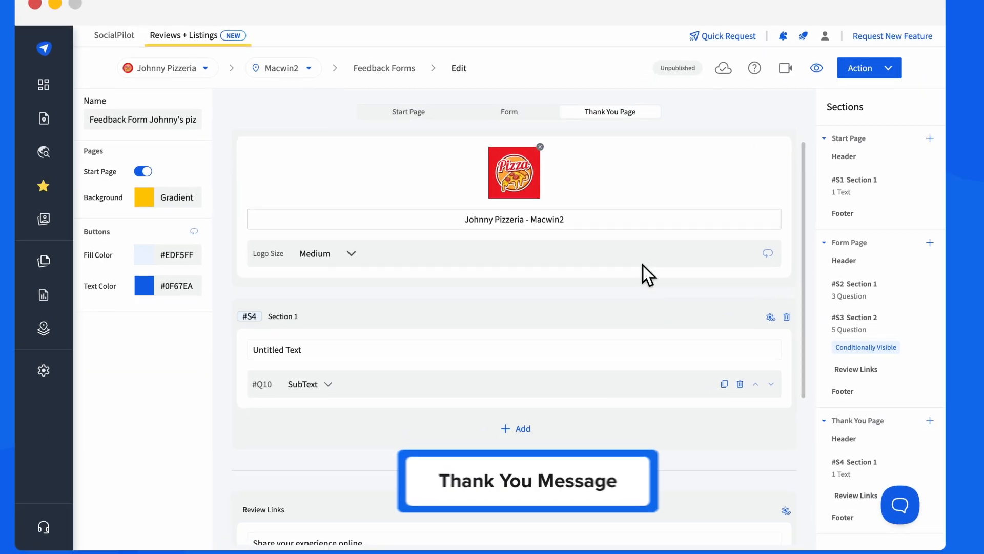
pyautogui.scroll(-5, 642, 278)
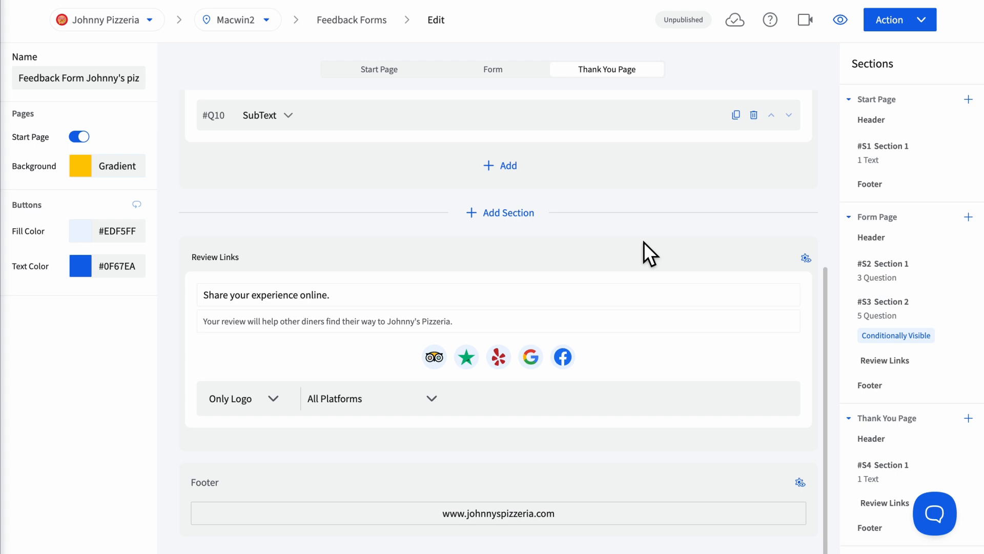
pyautogui.scroll(5, 644, 241)
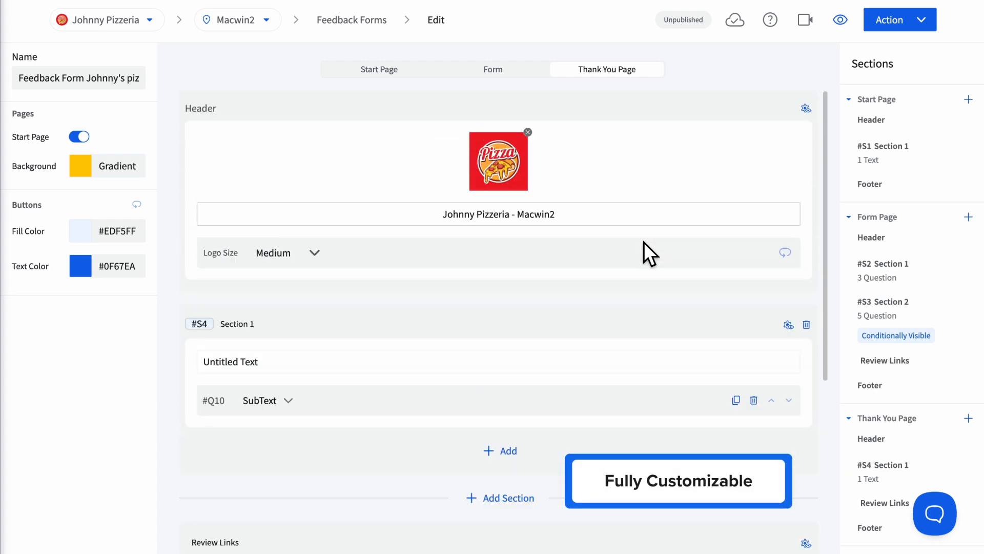
pyautogui.click(288, 401)
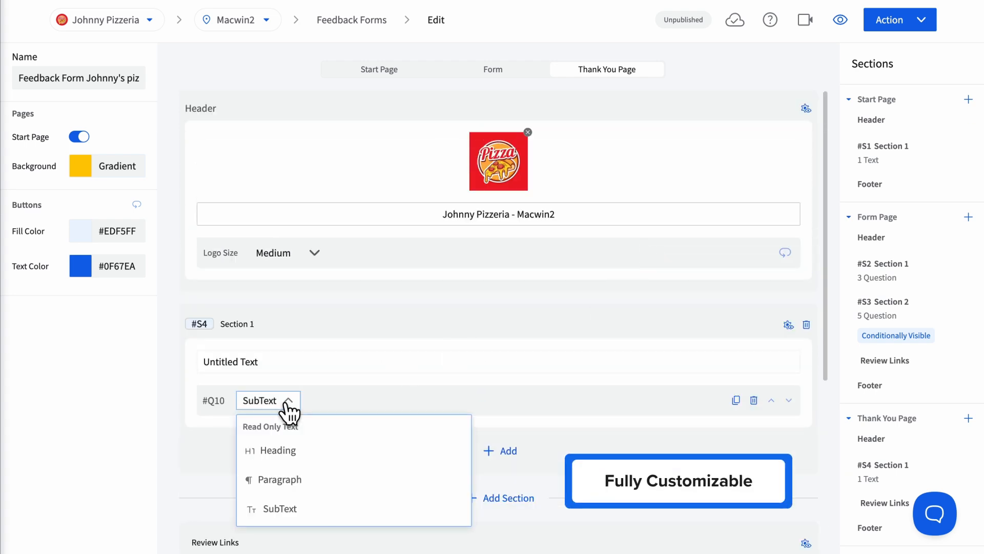
pyautogui.click(287, 451)
pyautogui.click(507, 451)
pyautogui.click(535, 395)
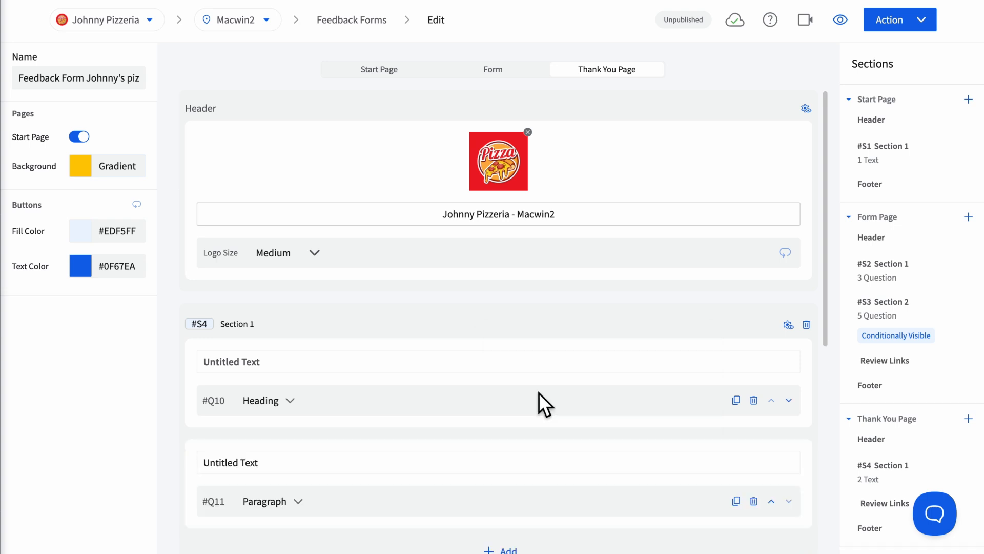
# Enter the heading "Thanks for sharing your thoughts." and a paragraph saying the feedback was sent to the Johnny's Pizzeria team and helps it improve
pyautogui.click(533, 362)
pyautogui.write('Thanks for sharing your thoughts.')
pyautogui.moveTo(269, 469); pyautogui.dragTo(202, 463)
pyautogui.hotkey('ctrl', 'v')
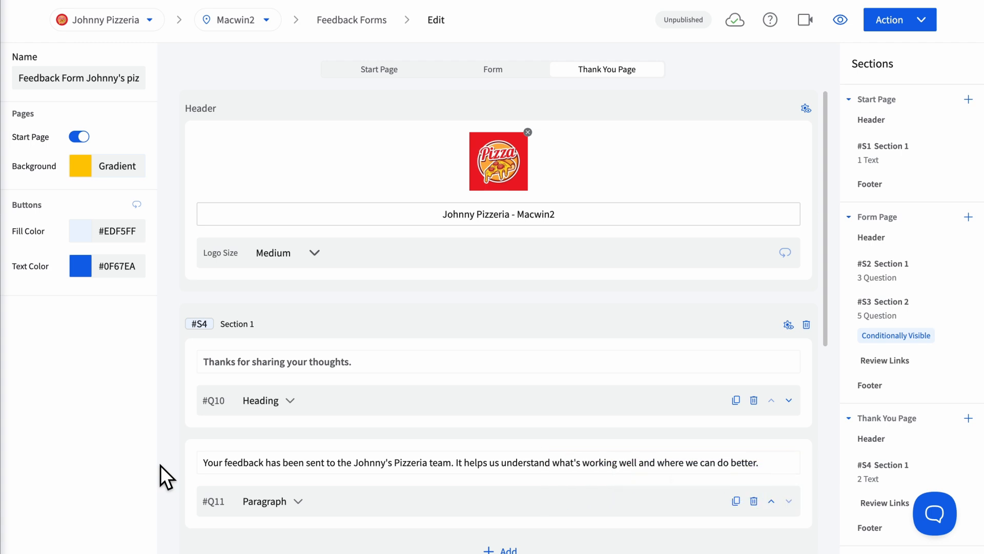
# Check the visibility choices of the Thank You Page's Review Links block and close them without changing anything
pyautogui.scroll(-2, 172, 465)
pyautogui.scroll(-5, 171, 465)
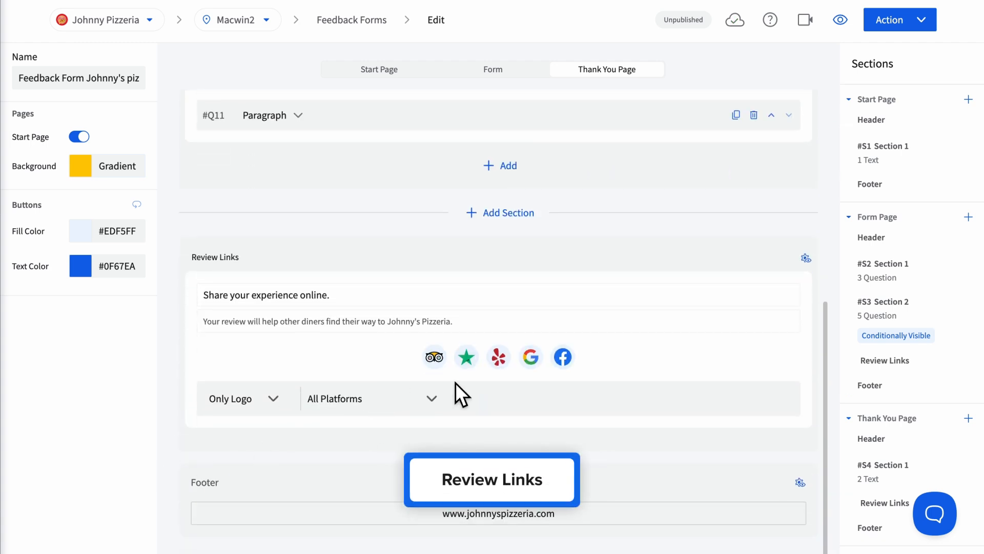
pyautogui.click(806, 258)
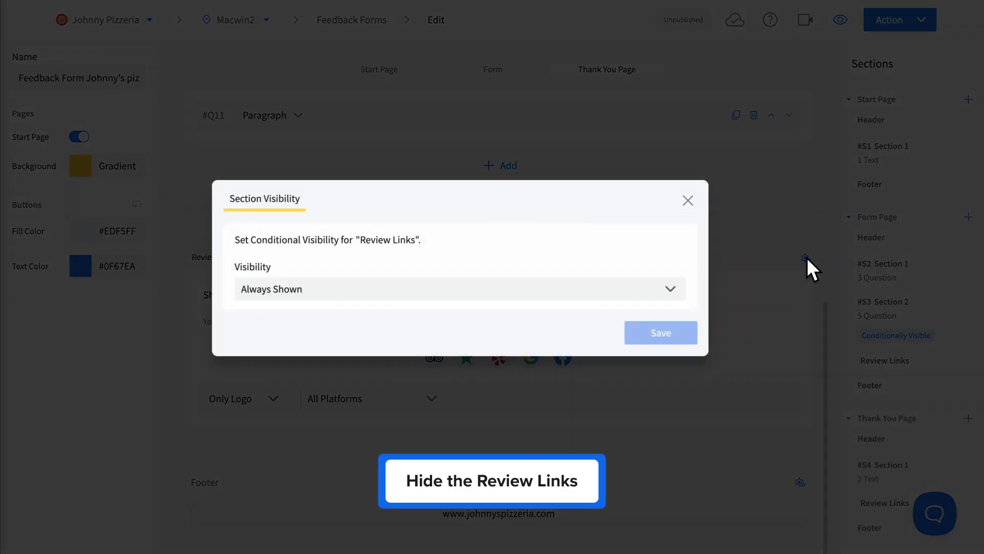
pyautogui.click(670, 290)
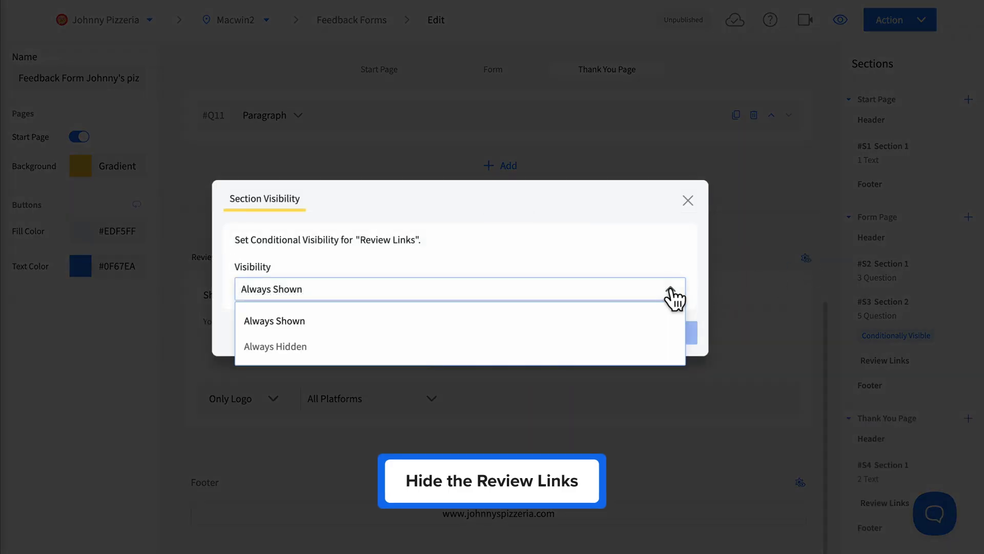
pyautogui.click(688, 201)
# Open the form's Start Page and try turning the page off and back on
pyautogui.scroll(6, 725, 311)
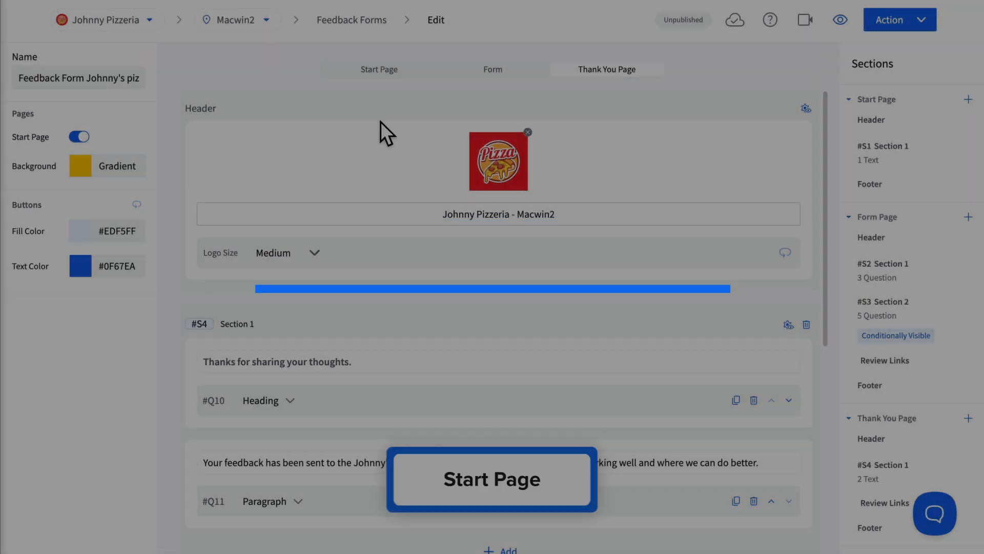
pyautogui.click(378, 71)
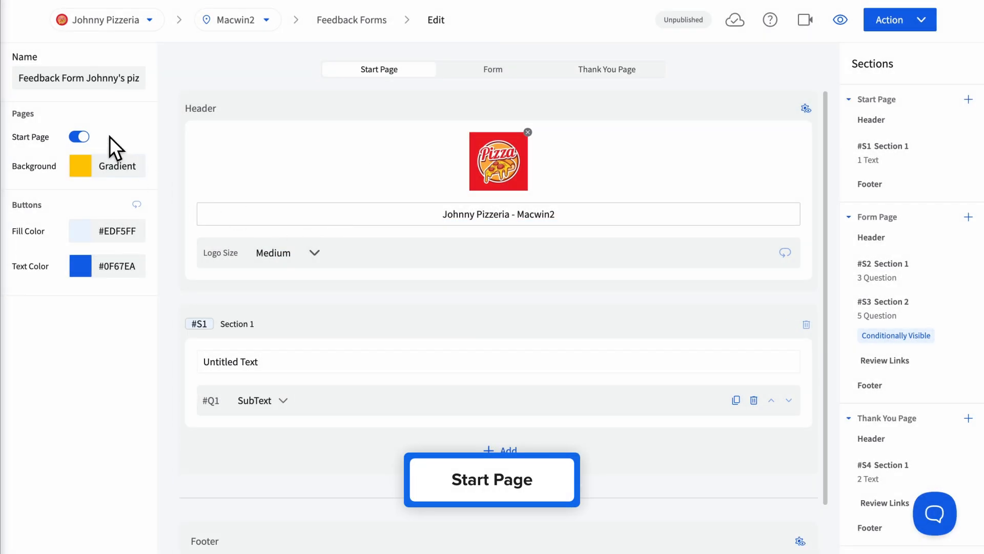
pyautogui.click(80, 136)
pyautogui.click(79, 136)
# Change the Start Page's Section 1 text to a Heading and add a Paragraph below it
pyautogui.click(282, 400)
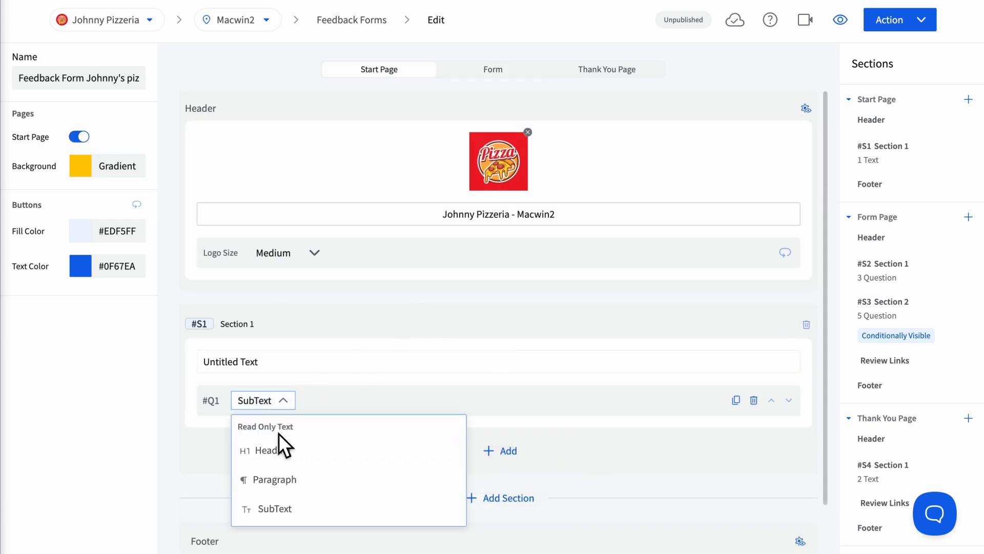
pyautogui.click(276, 451)
pyautogui.click(331, 459)
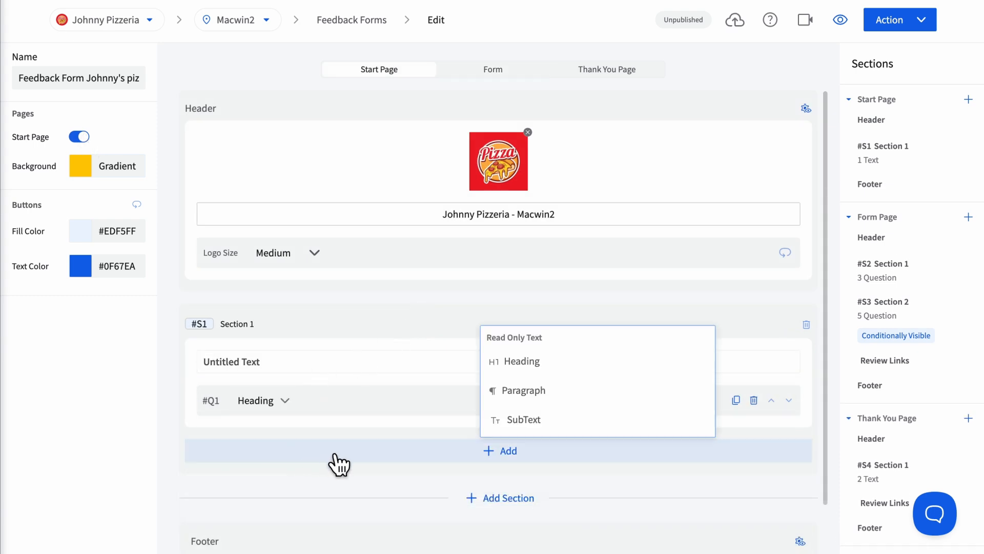
pyautogui.click(505, 391)
# Enter the heading "How was your visit at Johnny's Pizzeria?" and a paragraph inviting feedback that takes less than a minute and helps serve customers better
pyautogui.moveTo(265, 365); pyautogui.dragTo(209, 366)
pyautogui.write("How was your visit at Johnny's Pizzeria?")
pyautogui.moveTo(263, 464); pyautogui.dragTo(208, 463)
pyautogui.write("We'd love to hear how things went. It takes less than a minute and helps us serve you better.")
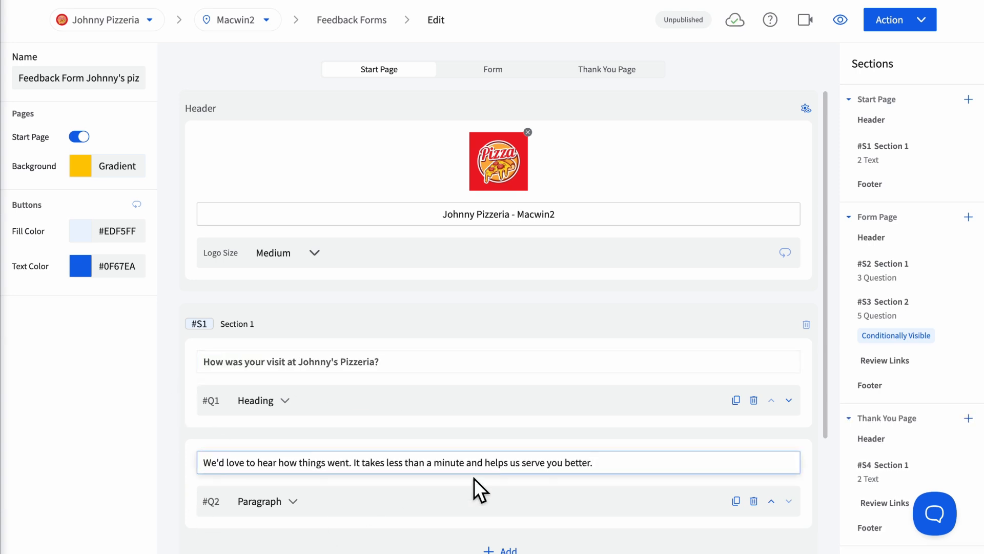
pyautogui.click(512, 483)
# Look over the Start Page down to its footer and open its Section 1 name for editing
pyautogui.scroll(-3, 512, 482)
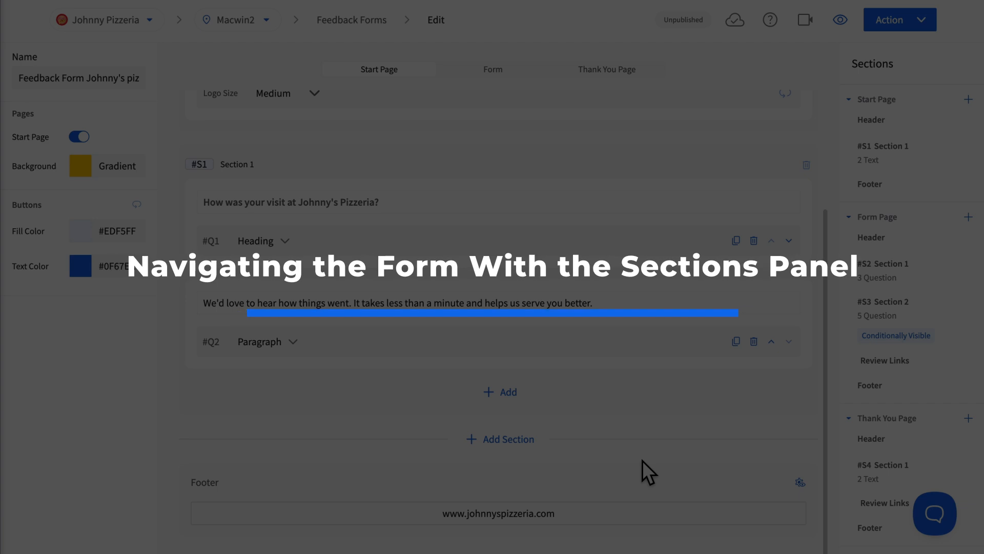
pyautogui.scroll(3, 719, 305)
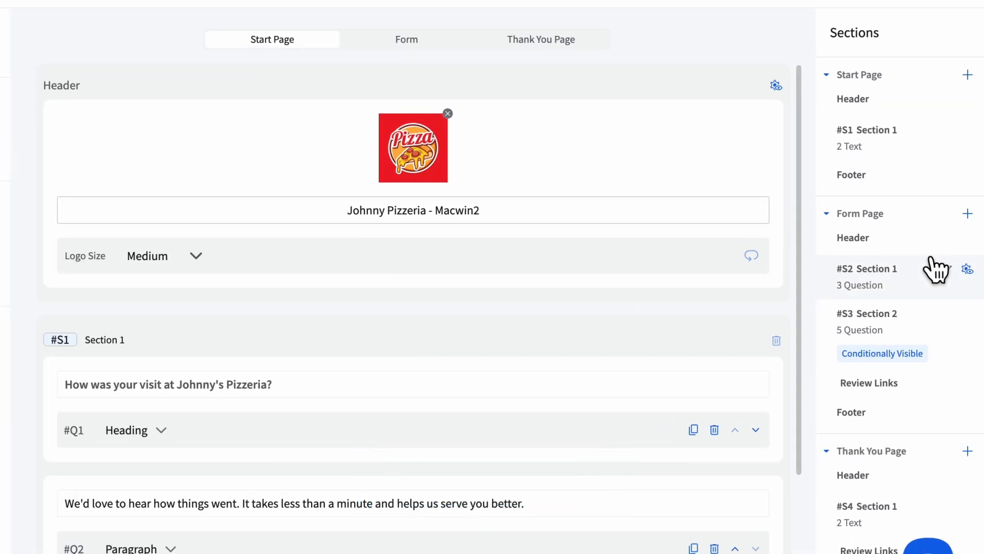
pyautogui.doubleClick(897, 133)
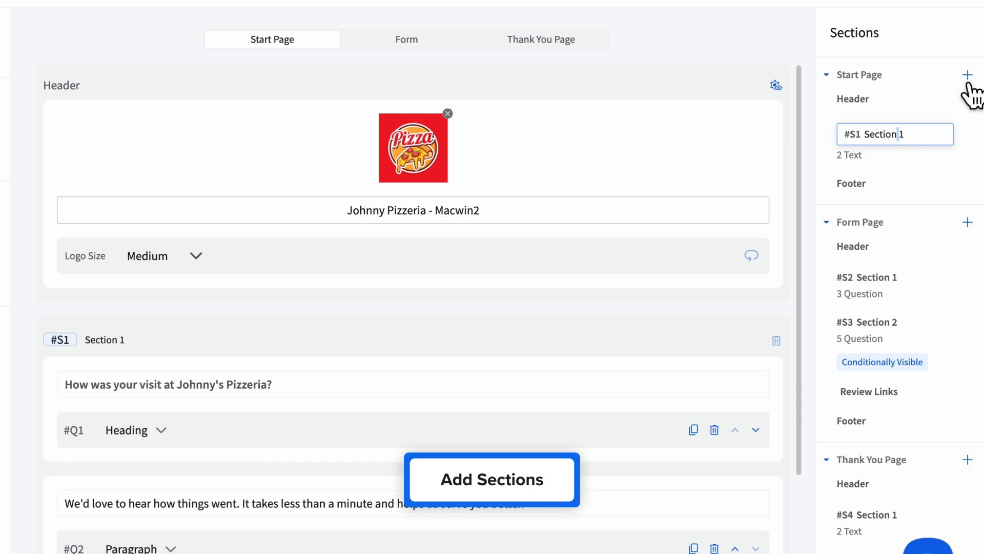
pyautogui.moveTo(943, 366)
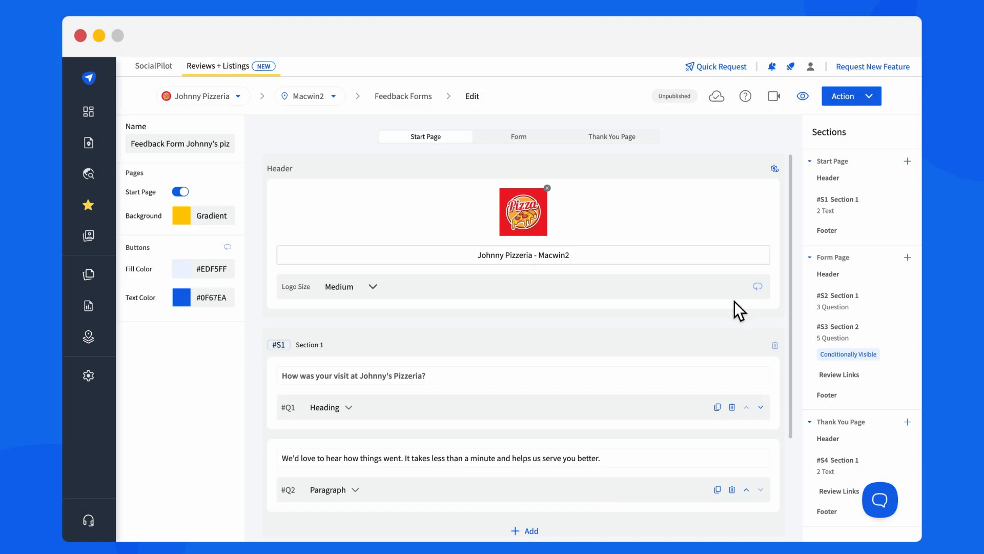
# Preview the form from its start page, rate the overall experience Okay, and look through the follow-up questions
pyautogui.click(803, 97)
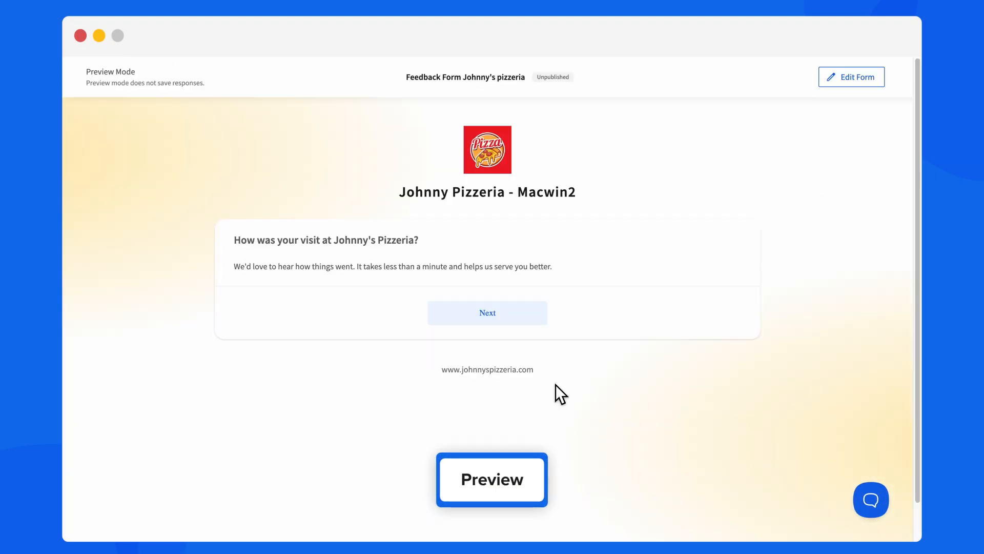
pyautogui.click(521, 321)
pyautogui.click(490, 427)
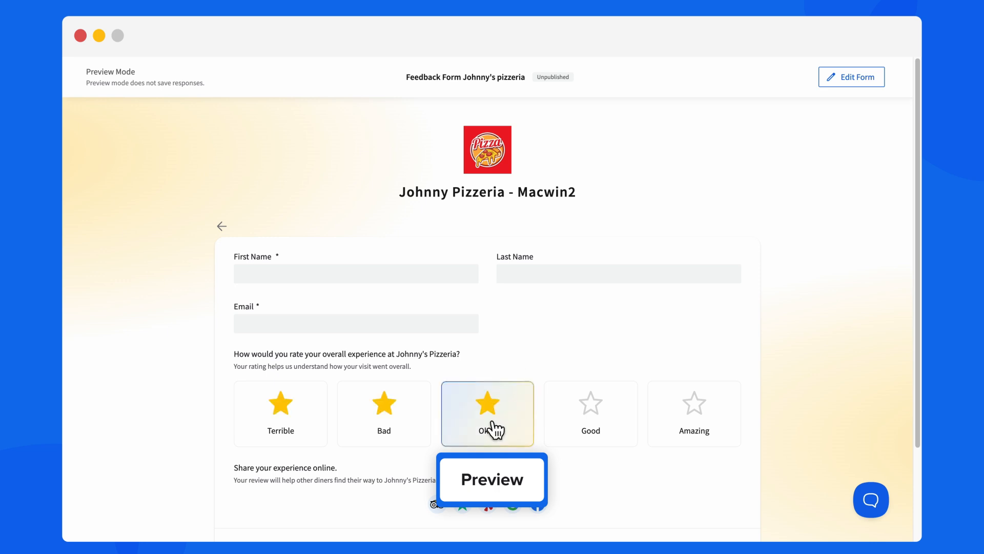
pyautogui.scroll(-7, 491, 425)
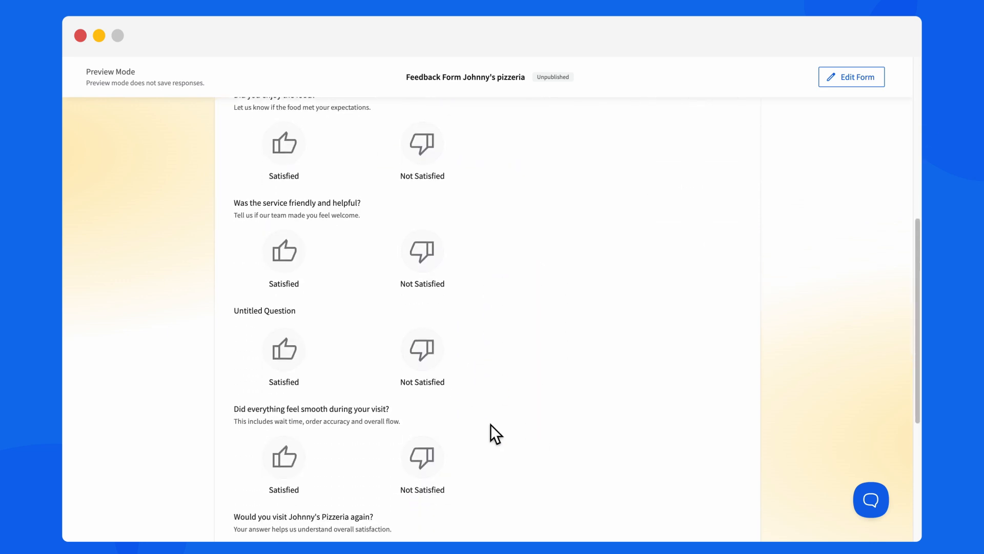
pyautogui.scroll(8, 491, 425)
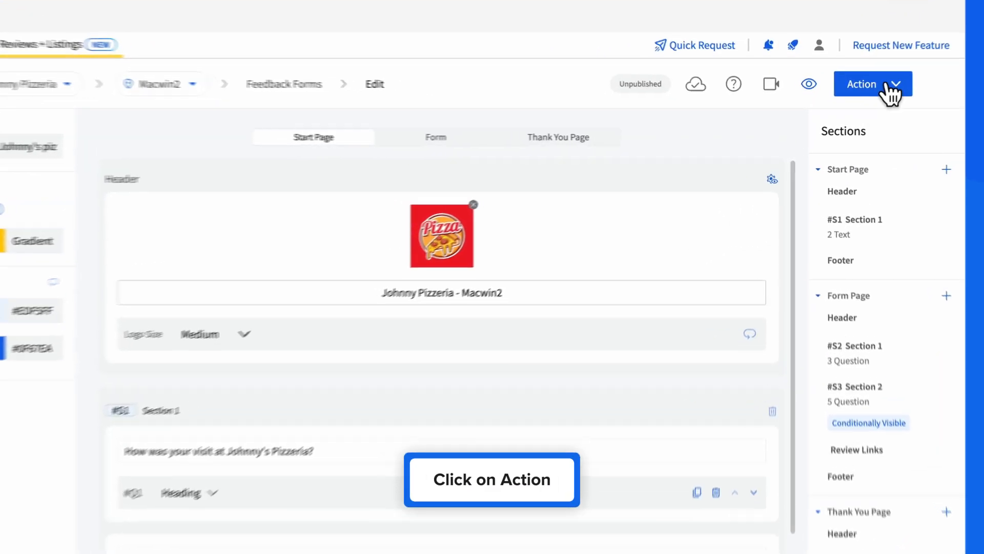
# Publish the feedback form and return to the Feedback Forms list
pyautogui.click(867, 98)
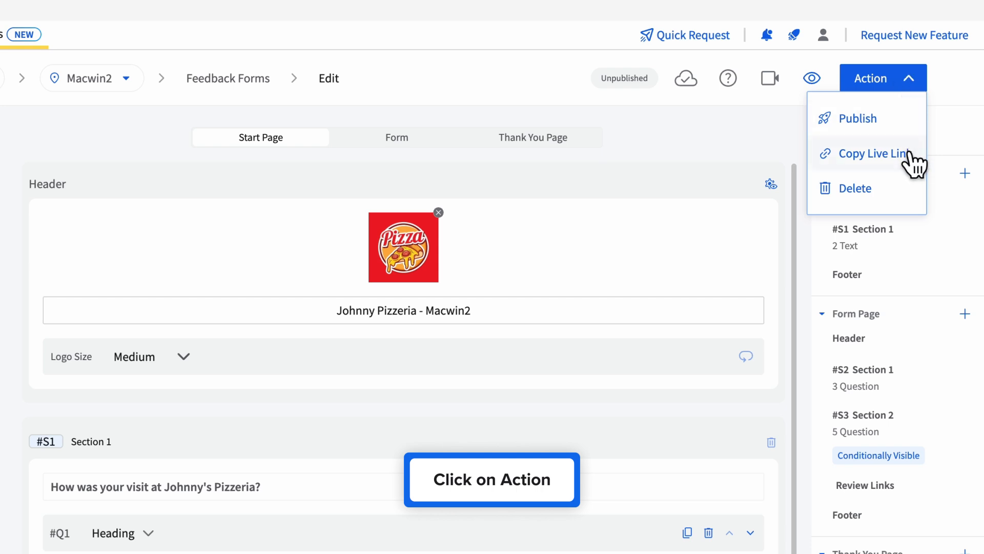
pyautogui.click(902, 123)
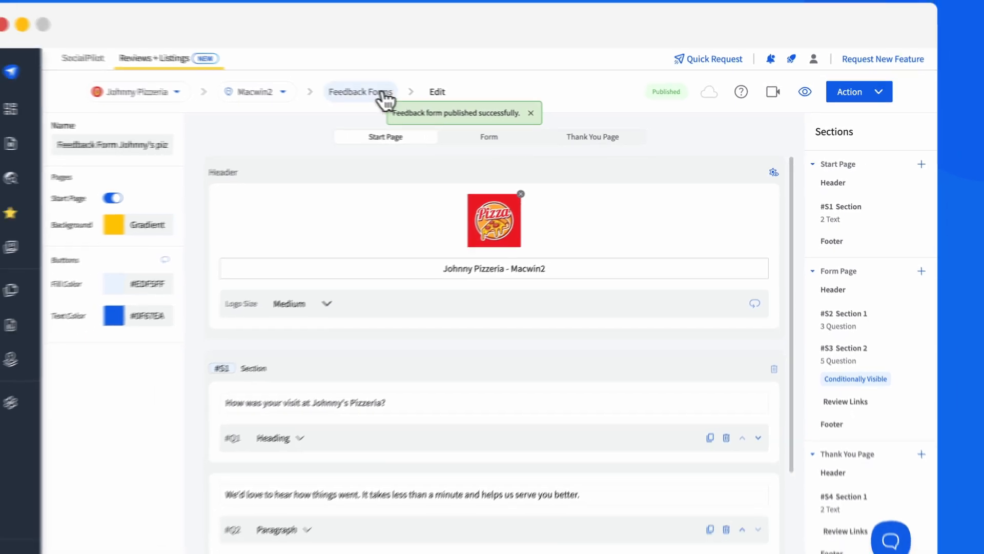
pyautogui.click(250, 78)
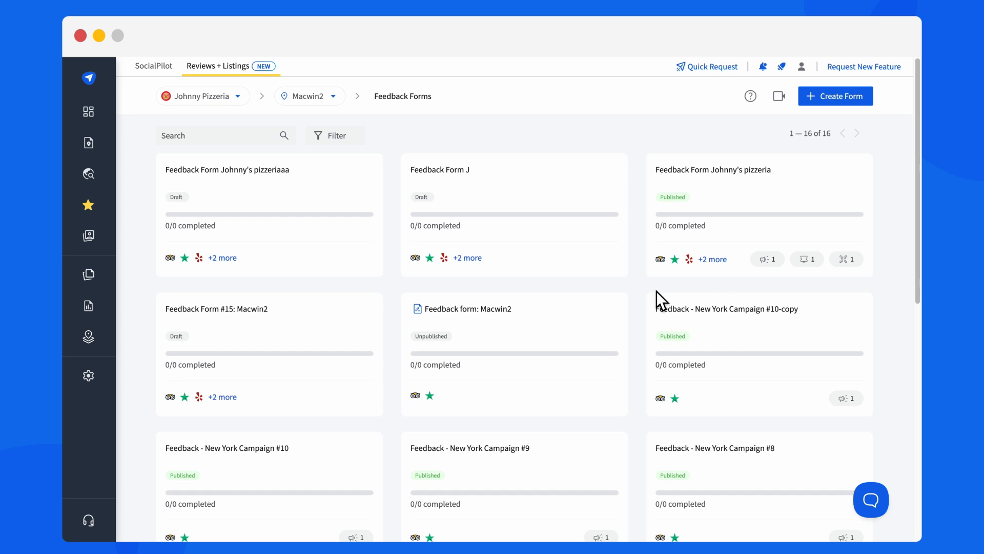
# Examine the Status and Platform filter options for the feedback forms list and close the filter without applying any
pyautogui.click(267, 139)
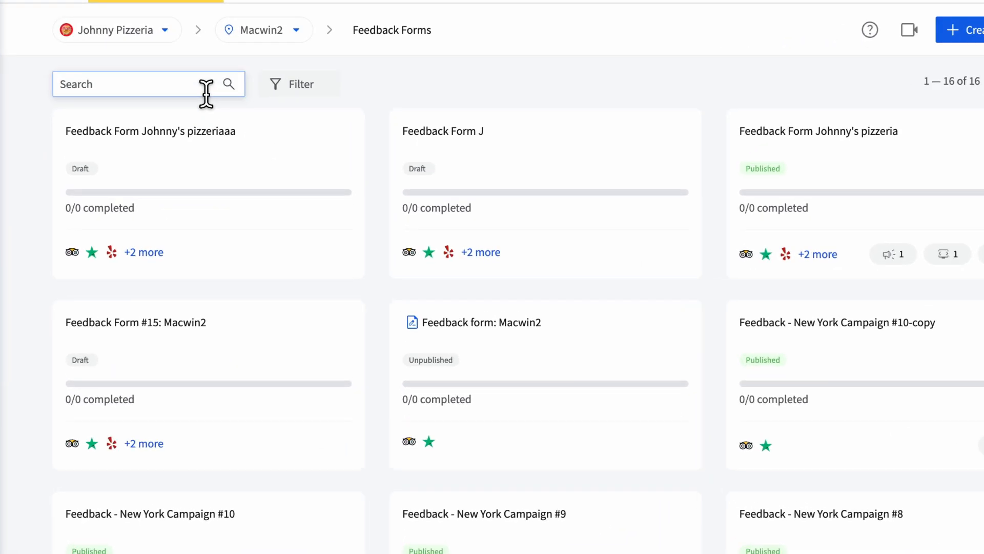
pyautogui.click(287, 92)
pyautogui.click(308, 201)
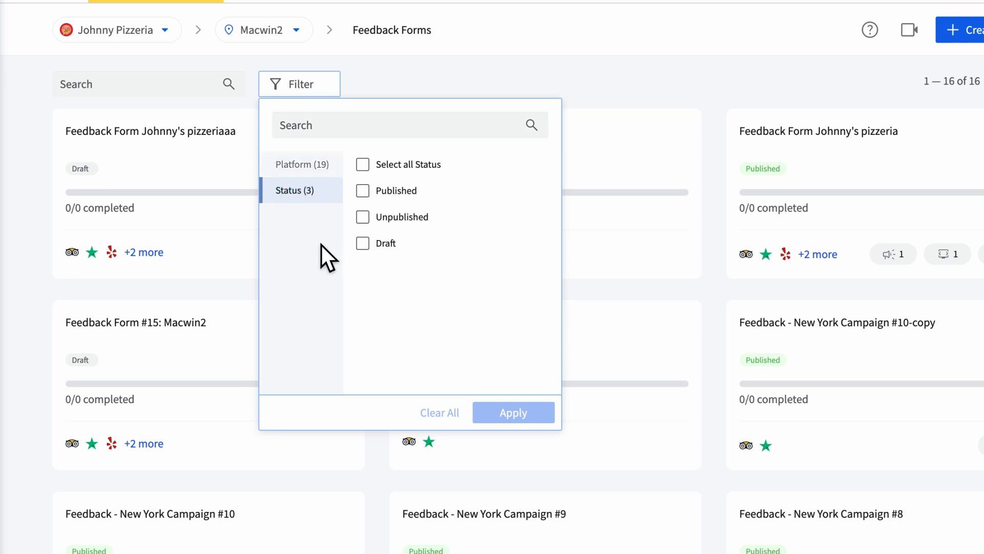
pyautogui.click(317, 165)
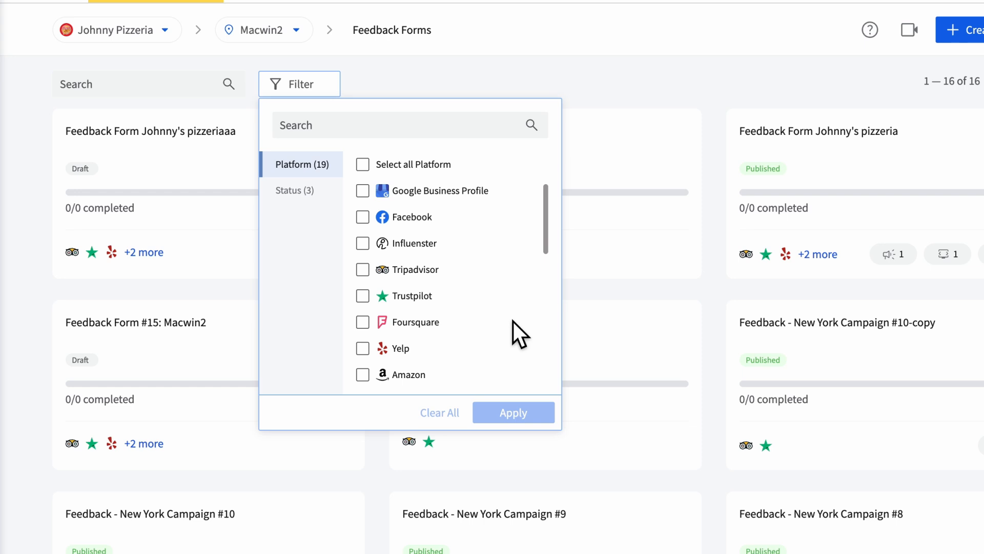
pyautogui.click(649, 91)
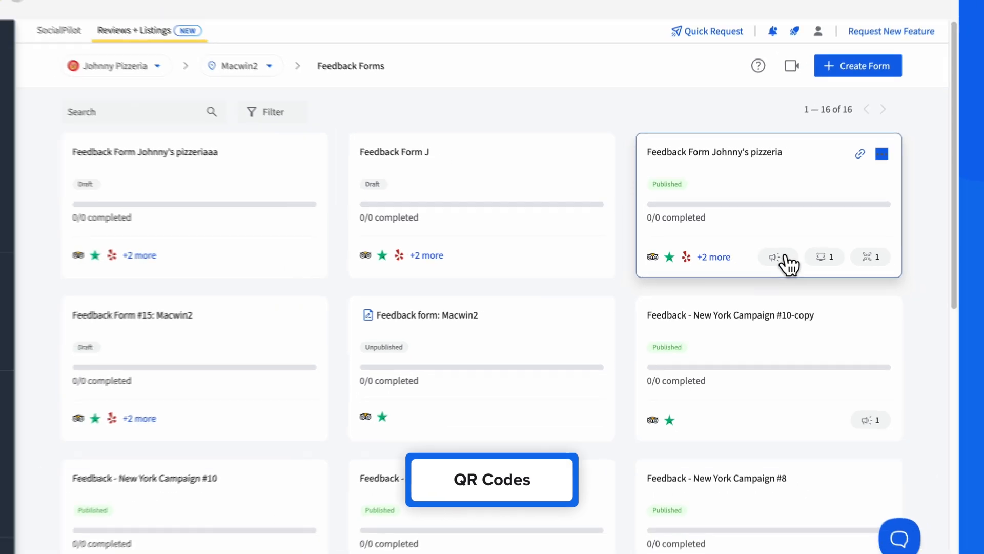
# Check the campaign usage of the published "Feedback Form Johnny's pizzeria" and open its list of available actions
pyautogui.click(784, 256)
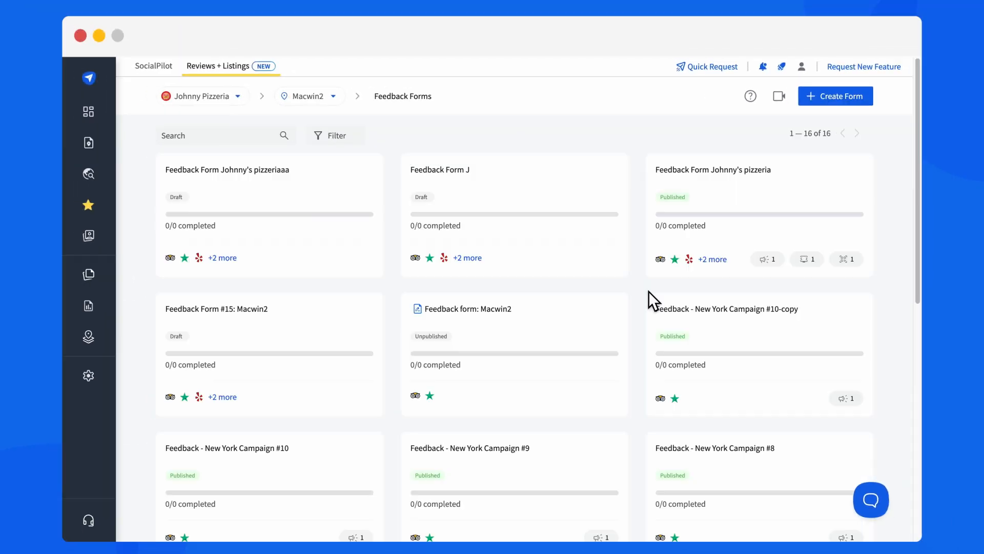
pyautogui.click(856, 171)
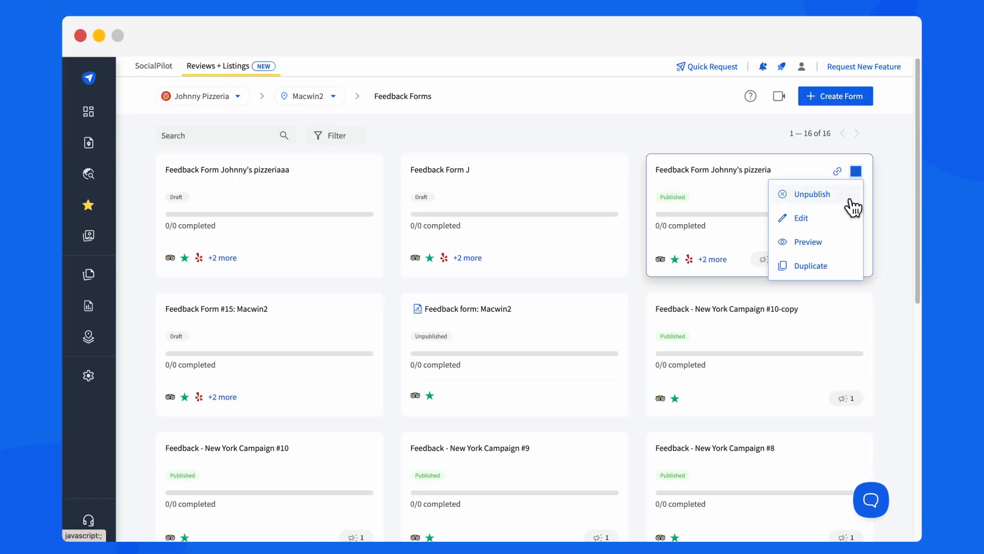